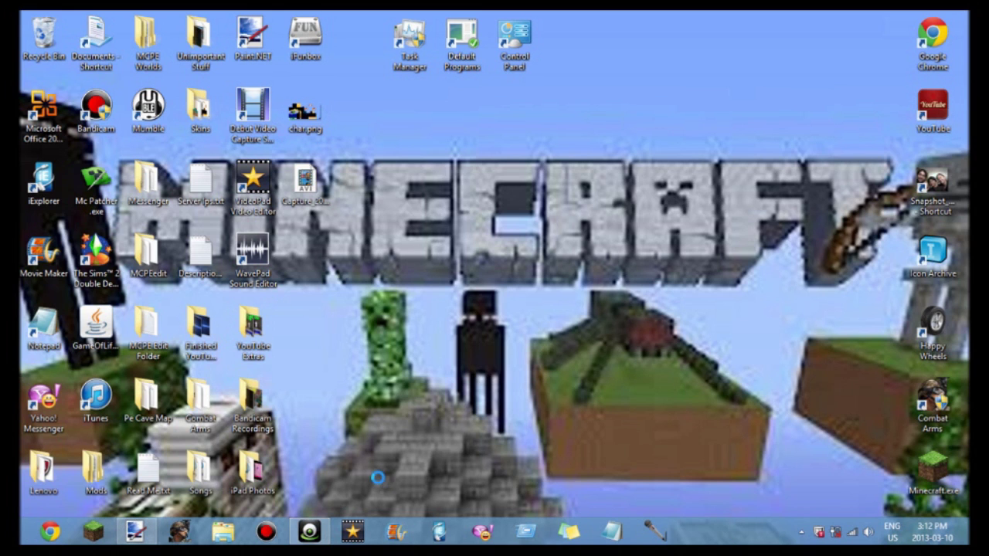
Switch to Paint.NET and set the blank image's canvas size to 1280 × 720 pixels
{"action": "key", "text": "alt+Tab"}
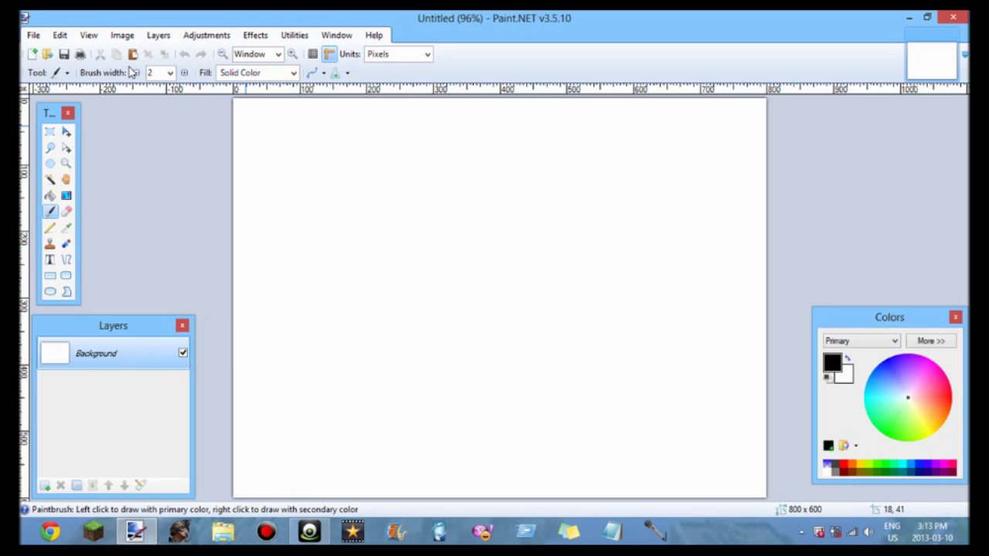
{"action": "left_click", "coordinate": [117, 36]}
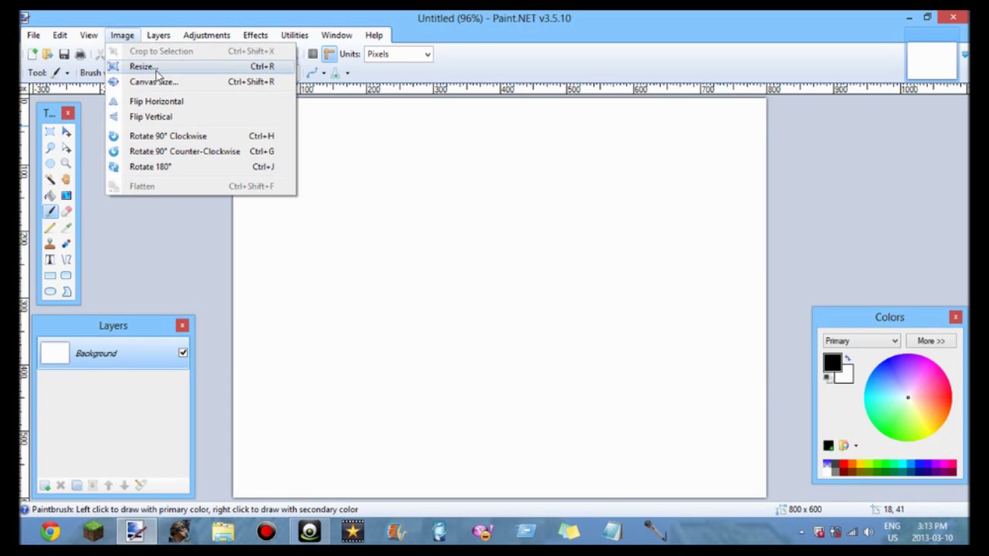
{"action": "left_click", "coordinate": [159, 85]}
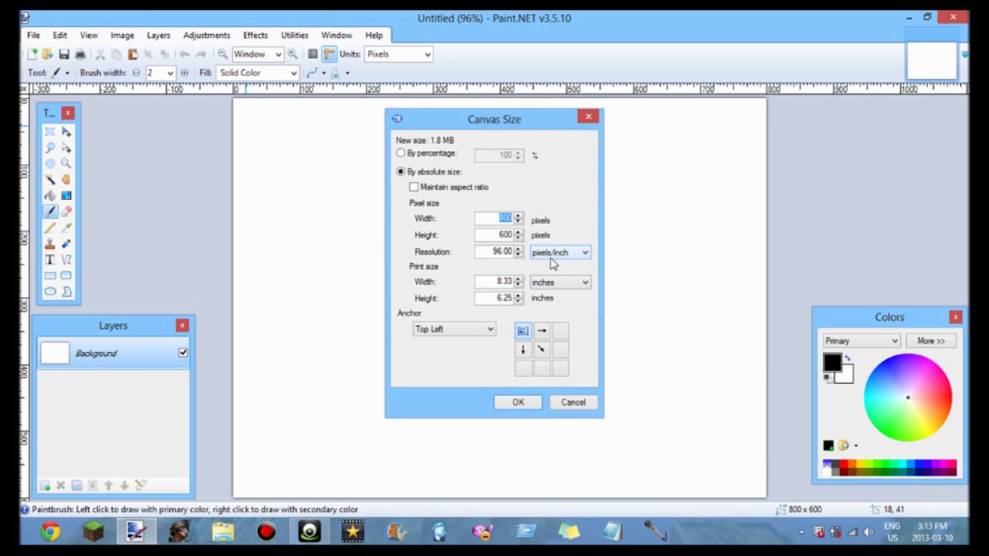
{"action": "type", "text": "1280"}
{"action": "left_click_drag", "start_coordinate": [484, 236], "coordinate": [564, 241]}
{"action": "type", "text": "720"}
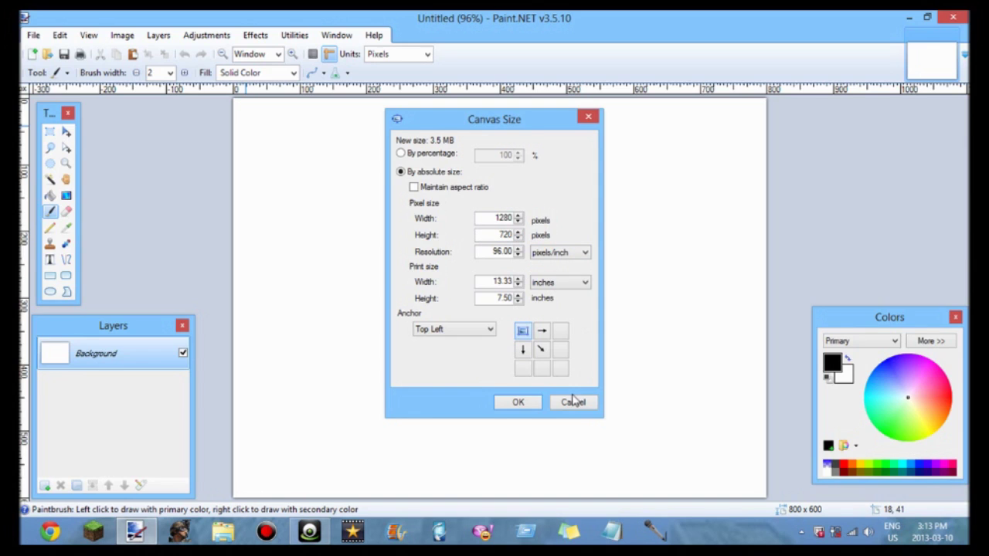
{"action": "left_click", "coordinate": [523, 405]}
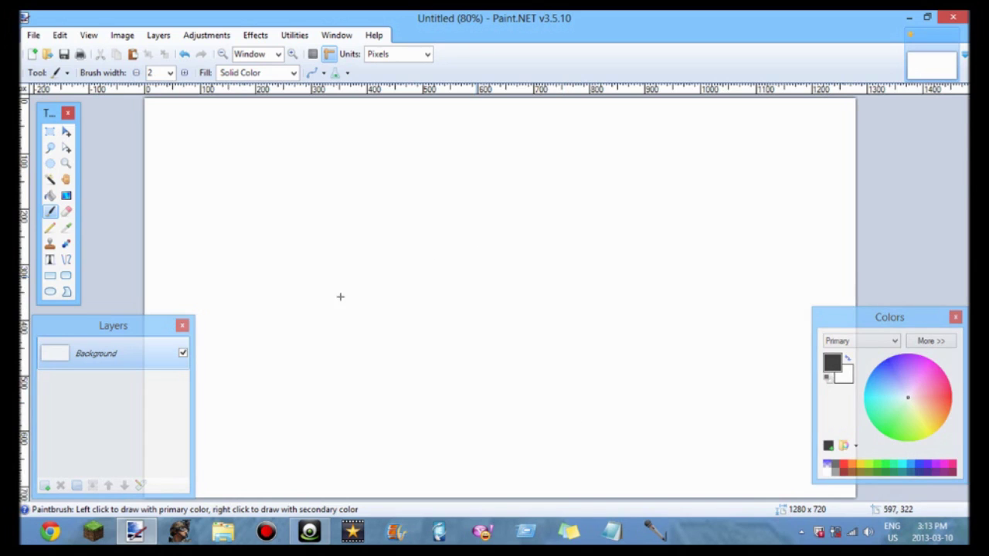
{"action": "left_click", "coordinate": [50, 163]}
{"action": "left_click", "coordinate": [66, 163]}
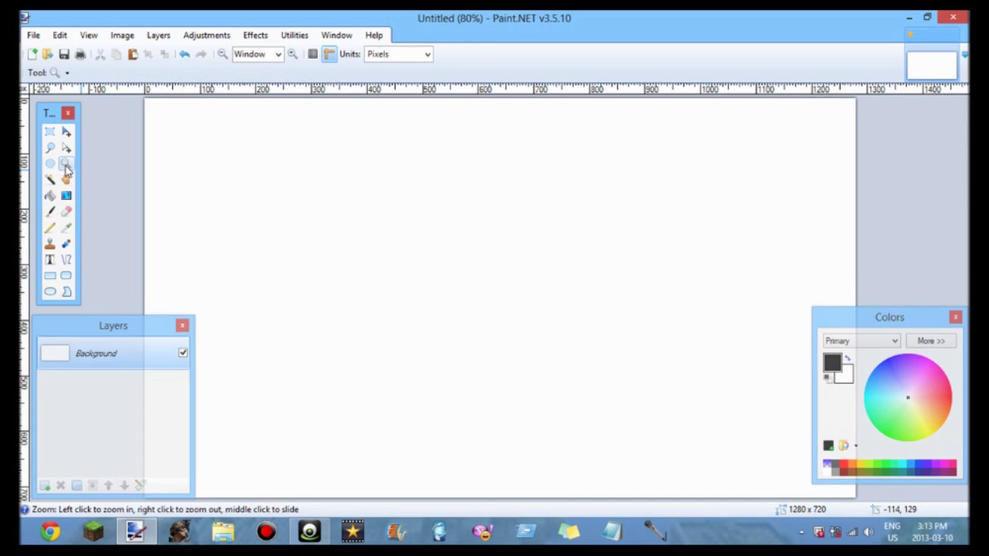
{"action": "right_click", "coordinate": [503, 300]}
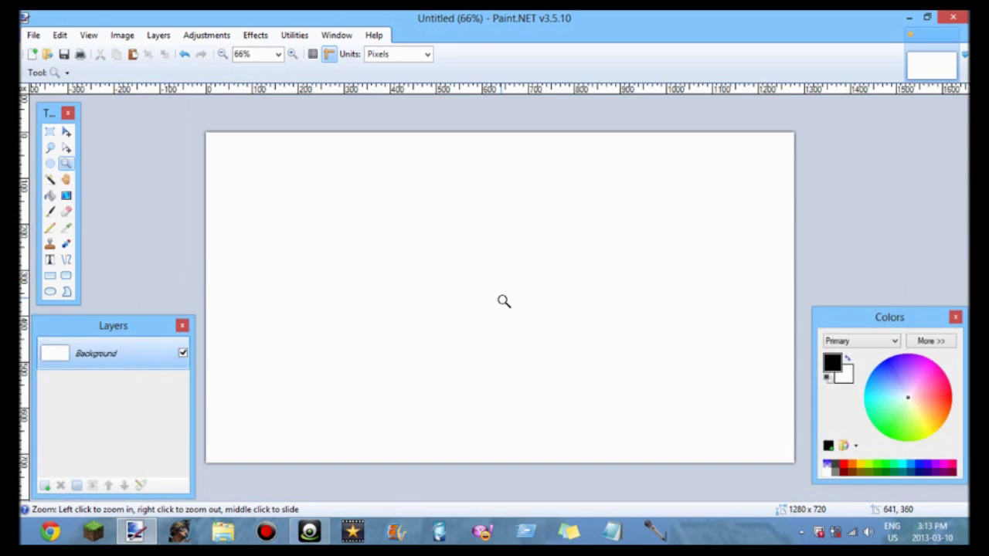
{"action": "right_click", "coordinate": [503, 301]}
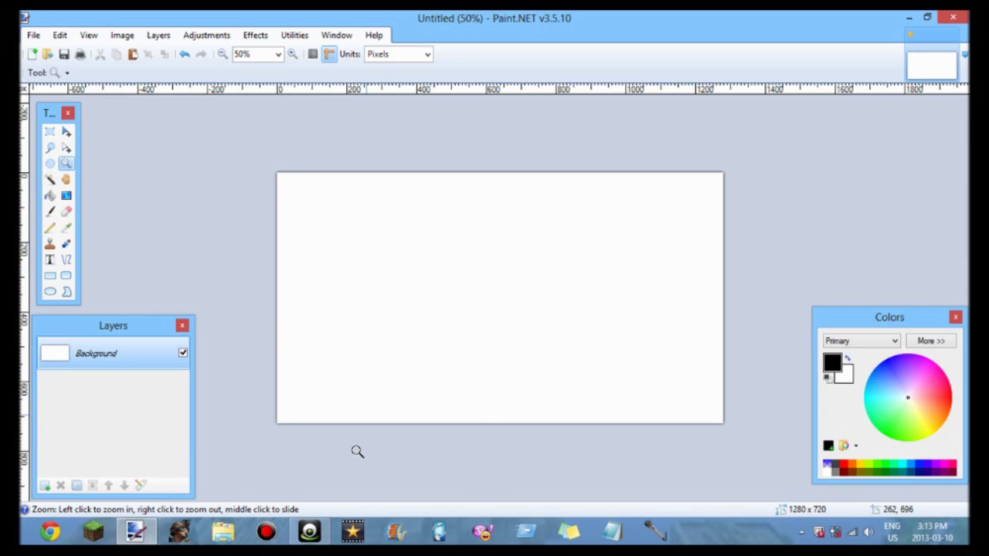
In File Explorer, open Night Sky.jpg from the Downloads folder, copy the picture, and return to the blank canvas
{"action": "left_click", "coordinate": [222, 532]}
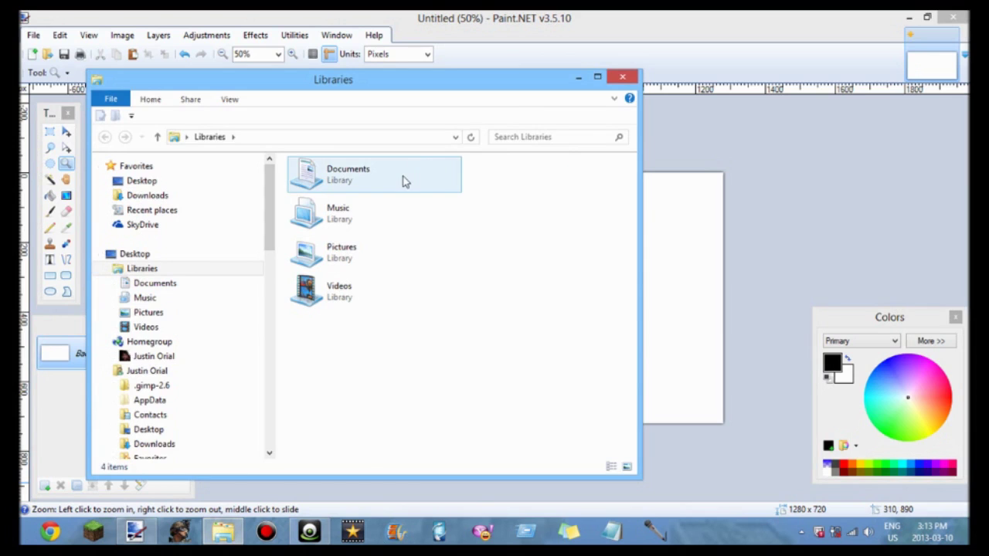
{"action": "left_click", "coordinate": [178, 195]}
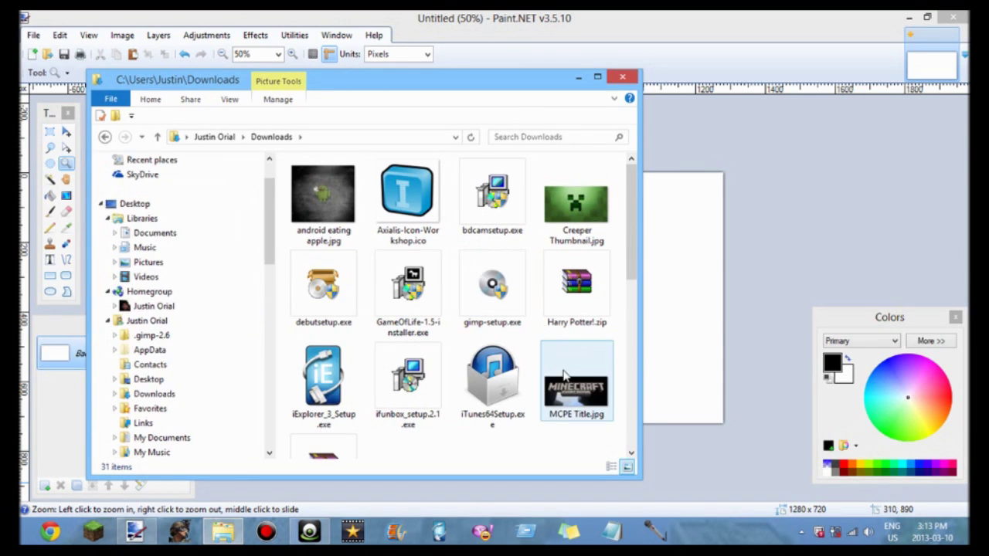
{"action": "left_click", "coordinate": [495, 383]}
{"action": "scroll", "coordinate": [487, 398], "scroll_direction": "down", "scroll_amount": 5}
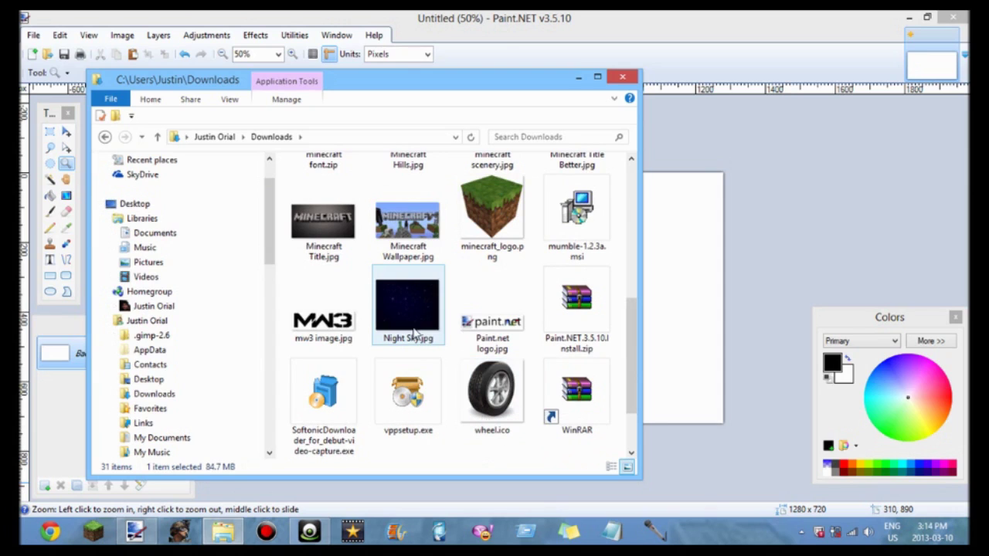
{"action": "double_click", "coordinate": [421, 338]}
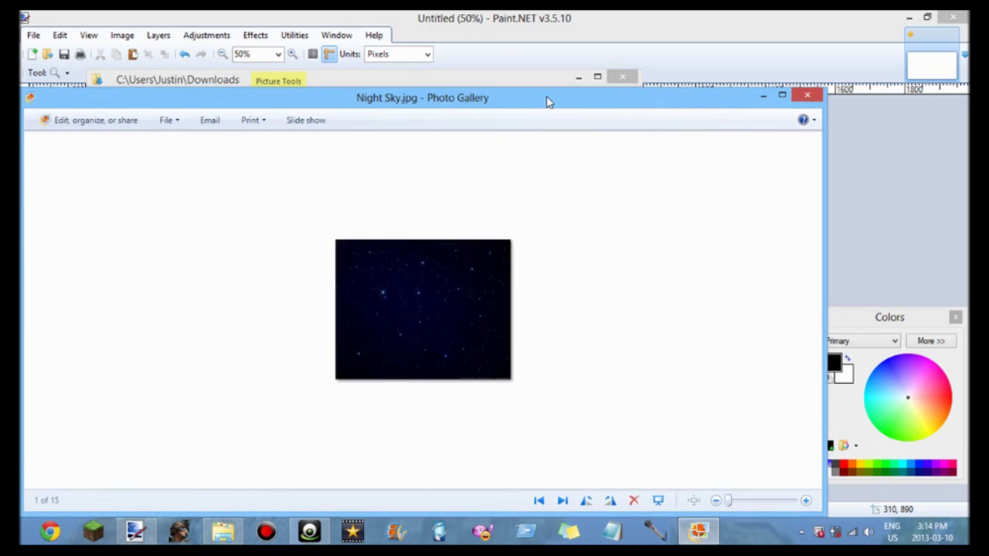
{"action": "left_click_drag", "start_coordinate": [548, 100], "coordinate": [590, 78]}
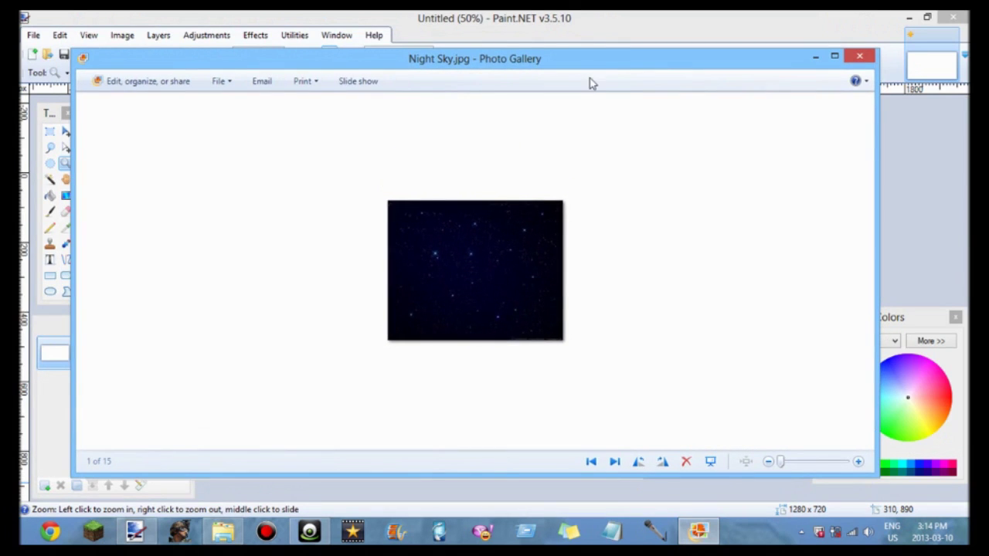
{"action": "right_click", "coordinate": [480, 304]}
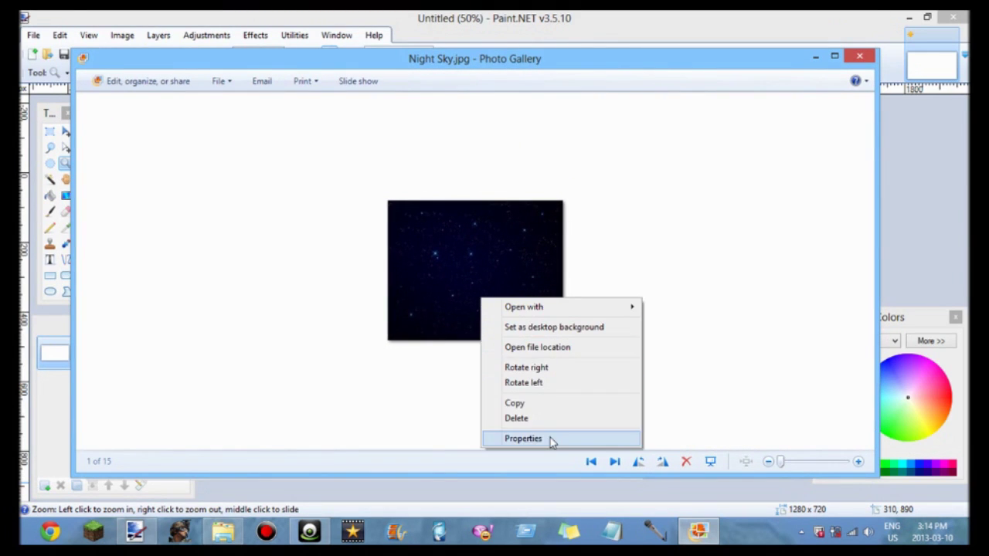
{"action": "left_click", "coordinate": [547, 404]}
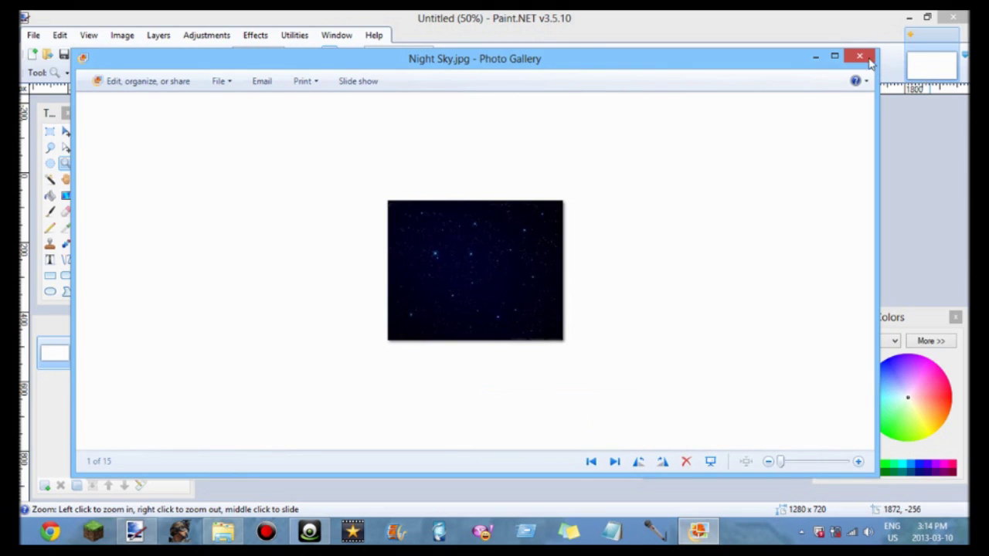
{"action": "left_click", "coordinate": [867, 60]}
{"action": "left_click", "coordinate": [622, 76]}
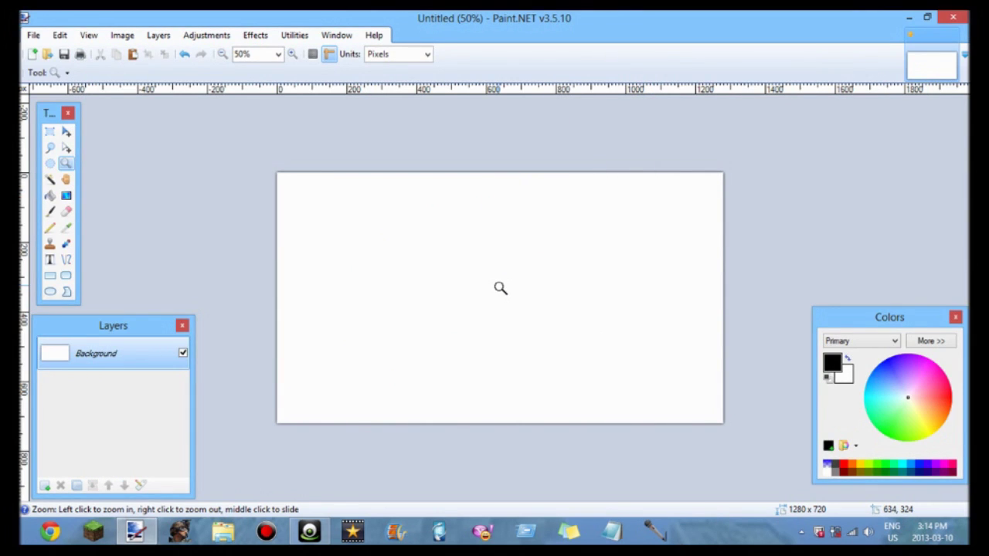
Try to paste the copied night sky picture and stretch it over the whole canvas, about 1297 × 739 pixels
{"action": "key", "text": "ctrl+v"}
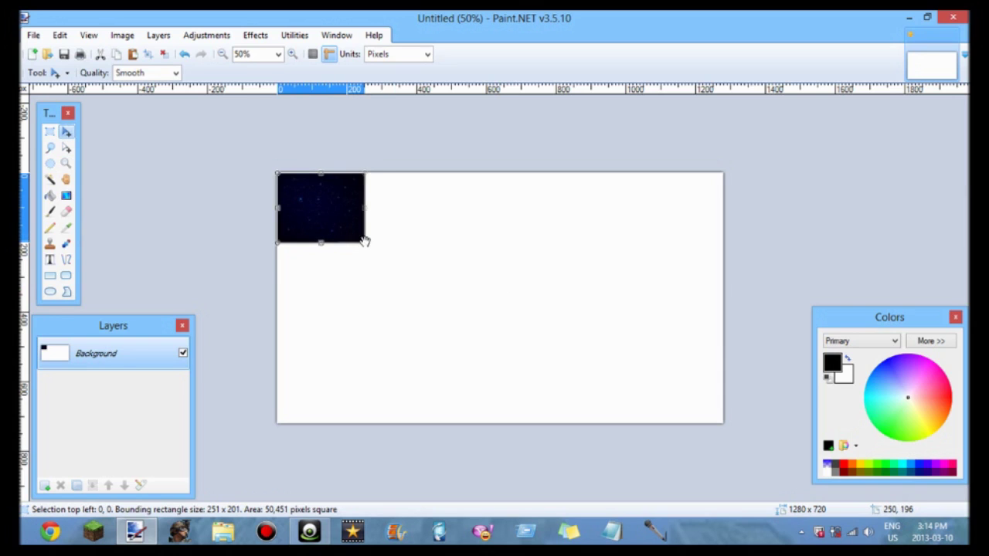
{"action": "left_click_drag", "start_coordinate": [366, 241], "coordinate": [730, 430]}
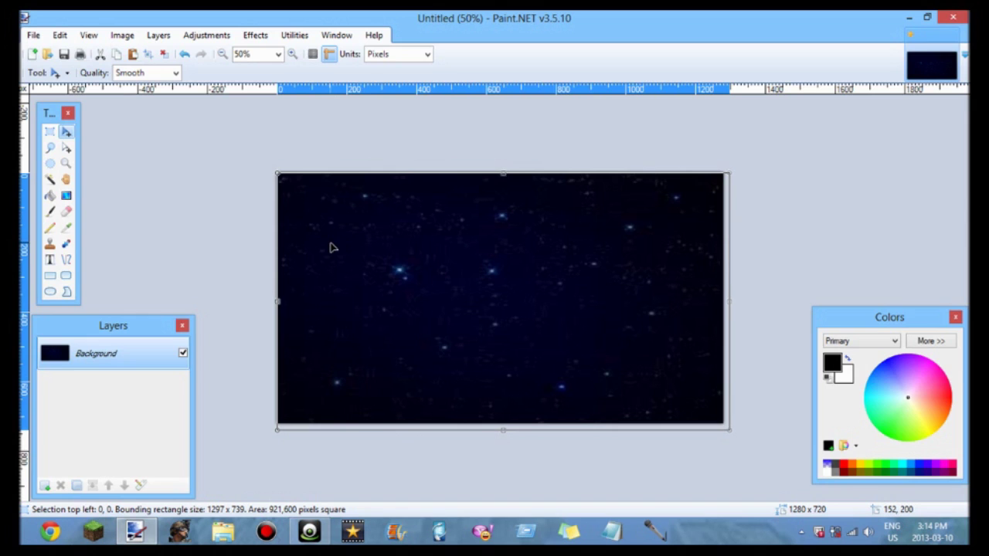
{"action": "key", "text": "ctrl+x"}
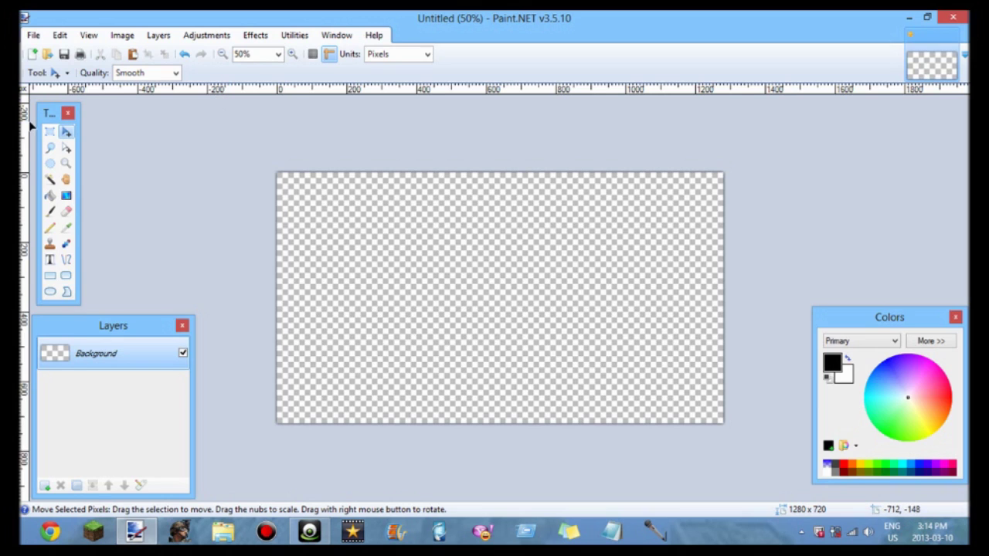
{"action": "left_click", "coordinate": [50, 132]}
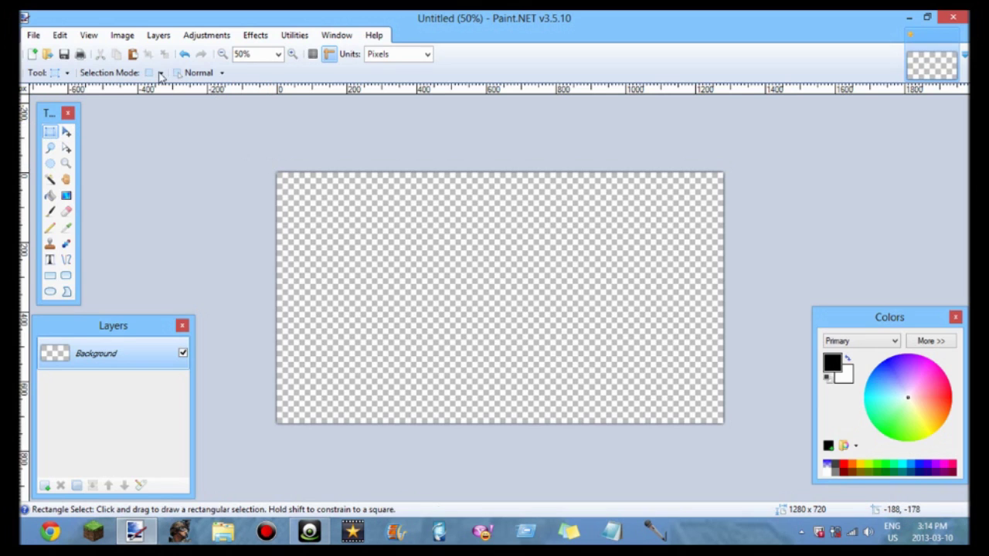
{"action": "key", "text": "ctrl+v"}
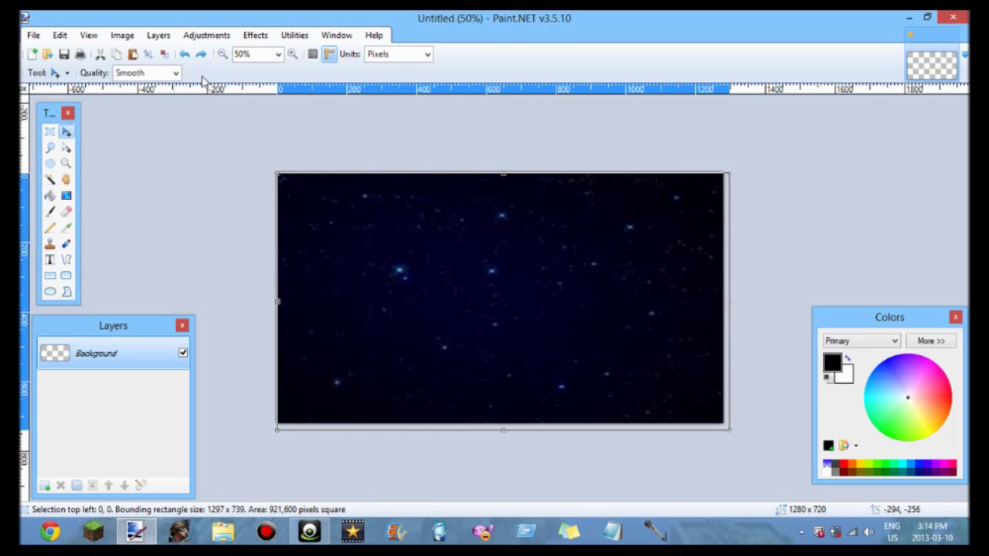
{"action": "left_click", "coordinate": [185, 54]}
{"action": "left_click", "coordinate": [187, 55]}
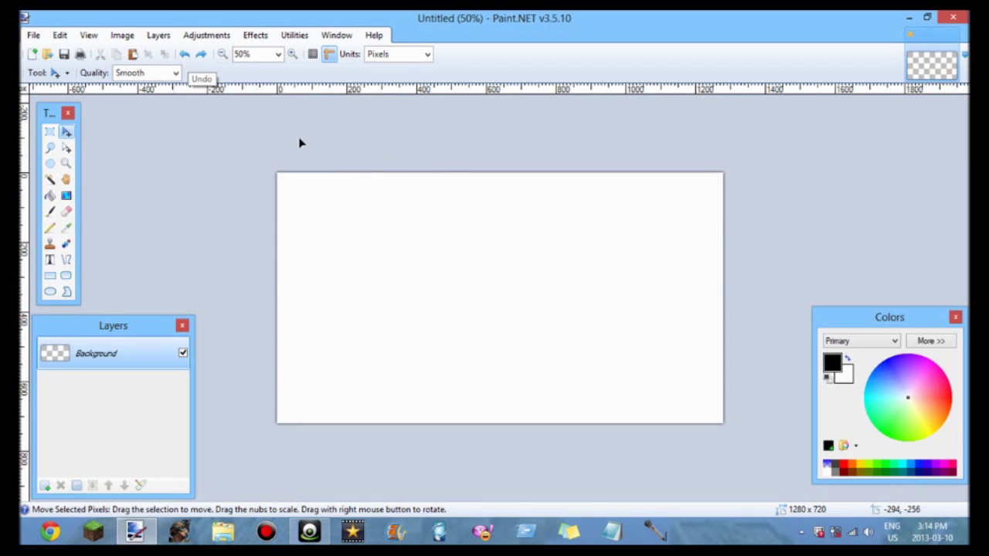
Select the entire canvas with Rectangle Select and delete the white background
{"action": "left_click", "coordinate": [49, 132]}
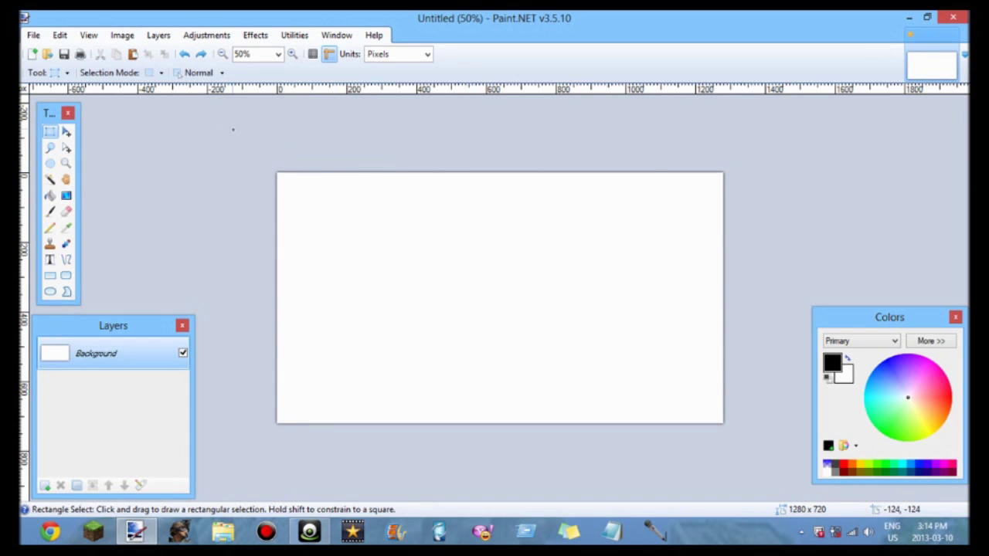
{"action": "left_click_drag", "start_coordinate": [232, 130], "coordinate": [806, 491]}
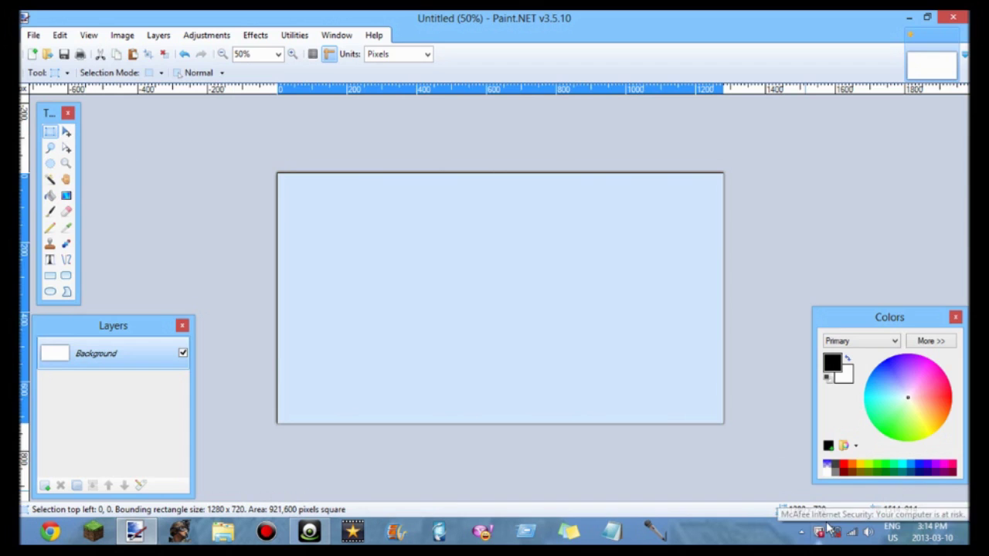
{"action": "key", "text": "Delete"}
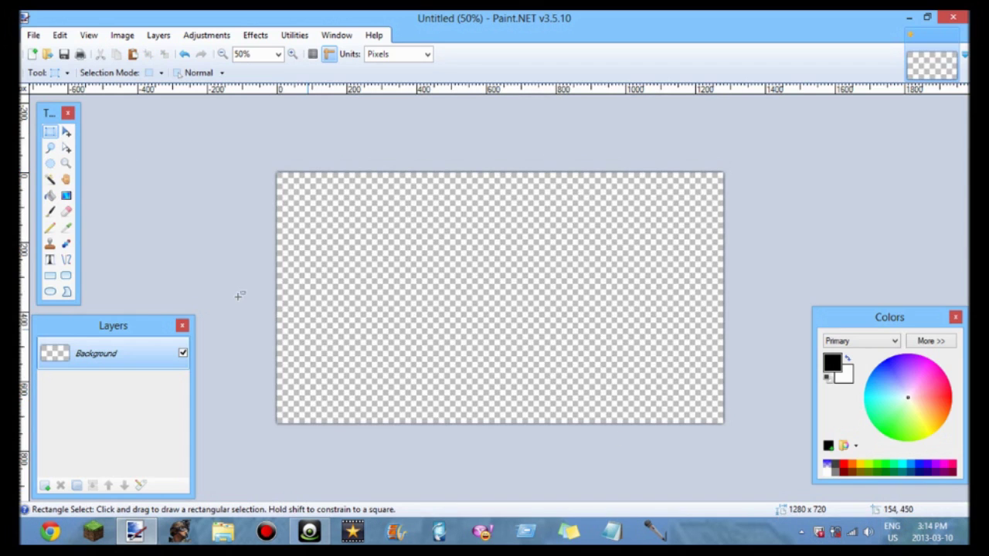
Switch to Chrome and search Google Images for "night sky"
{"action": "left_click", "coordinate": [34, 541]}
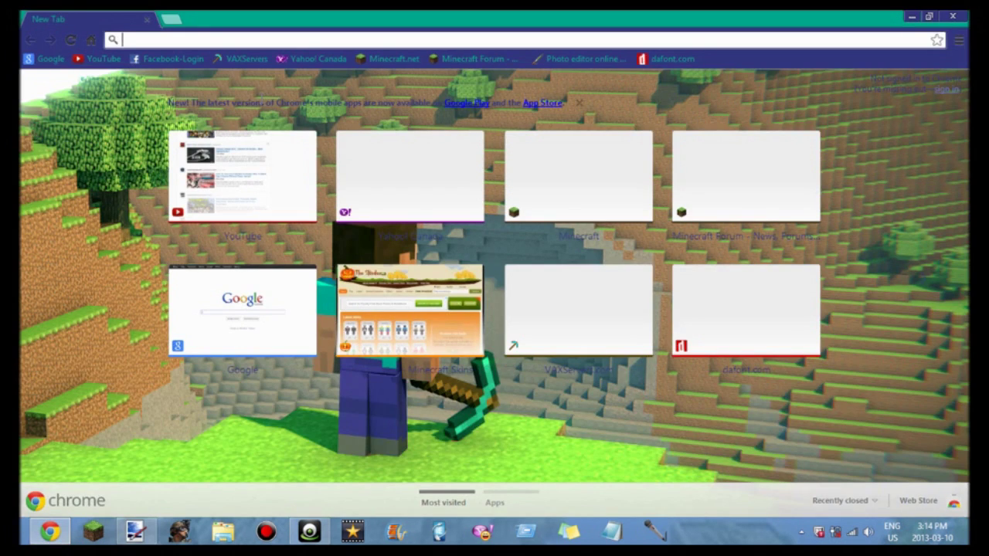
{"action": "type", "text": "night sky"}
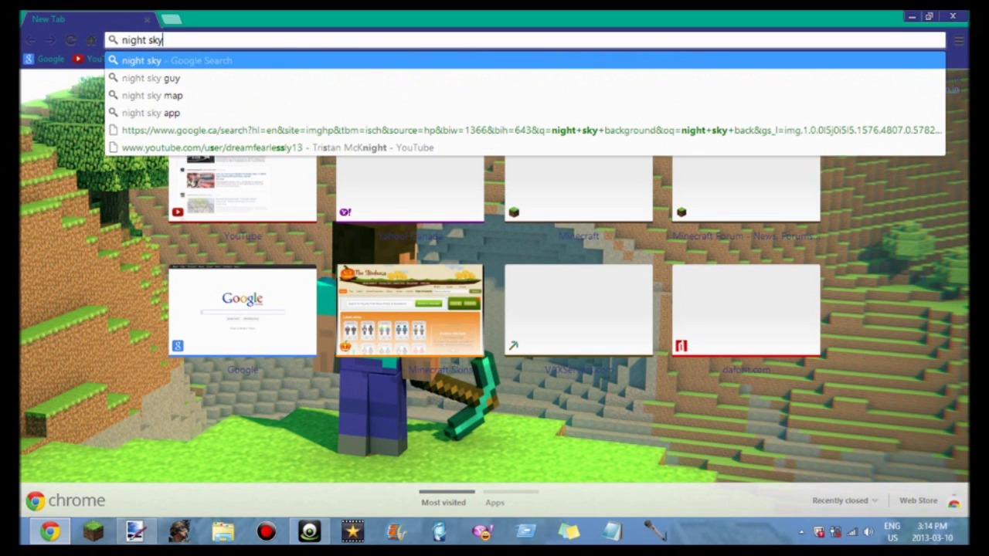
{"action": "key", "text": "Return"}
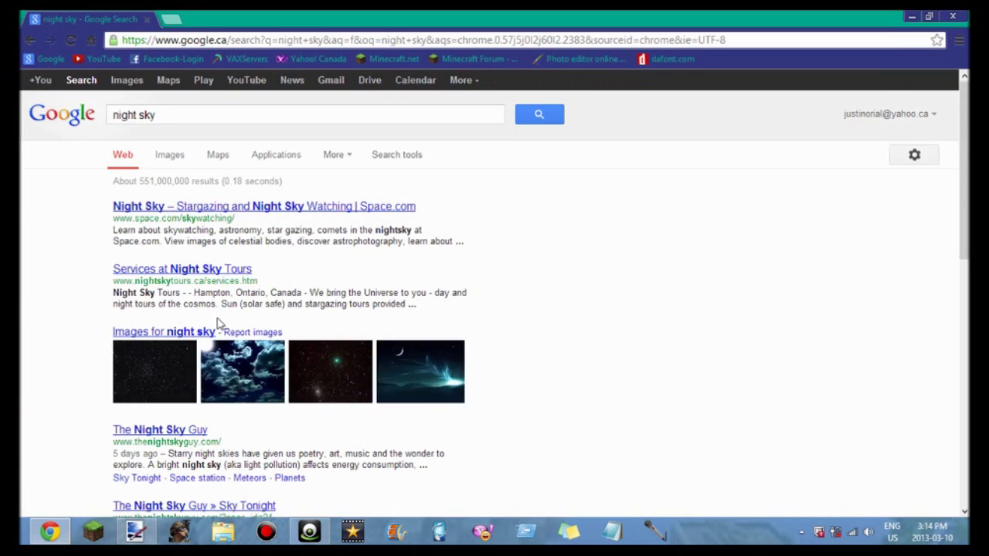
{"action": "left_click", "coordinate": [161, 159]}
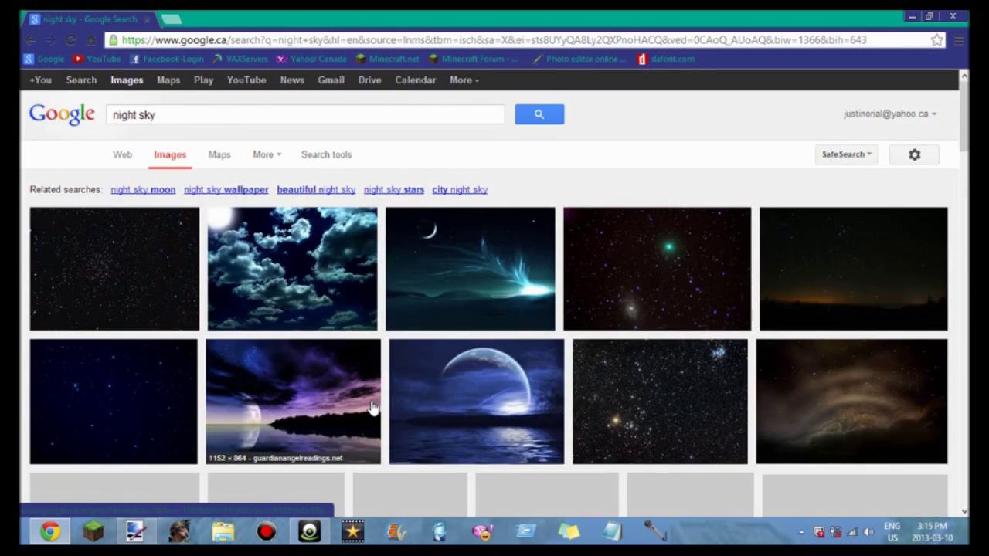
Open the original 1280 × 1024 Starry Night Sky wallpaper from hdwallpaperspics.com and copy the image
{"action": "left_click", "coordinate": [151, 392]}
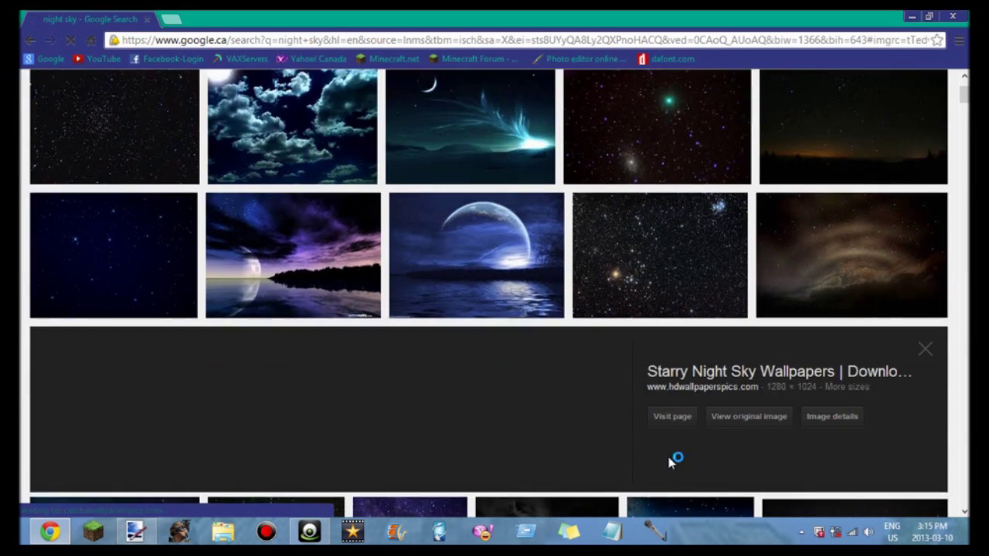
{"action": "left_click", "coordinate": [746, 285]}
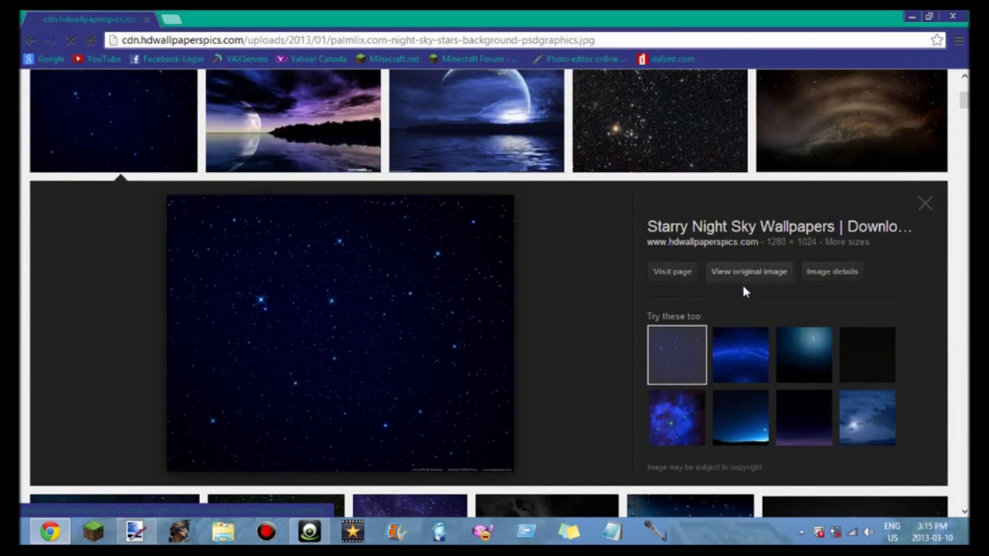
{"action": "right_click", "coordinate": [328, 204]}
{"action": "left_click", "coordinate": [384, 245]}
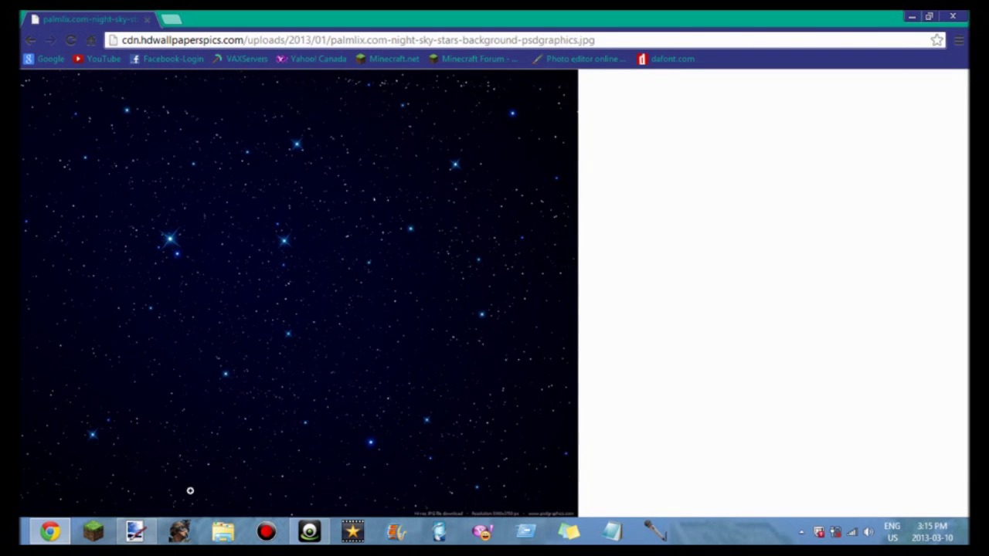
Return to Paint.NET and paste the starry sky image onto the empty canvas, keeping the canvas size
{"action": "left_click", "coordinate": [136, 531]}
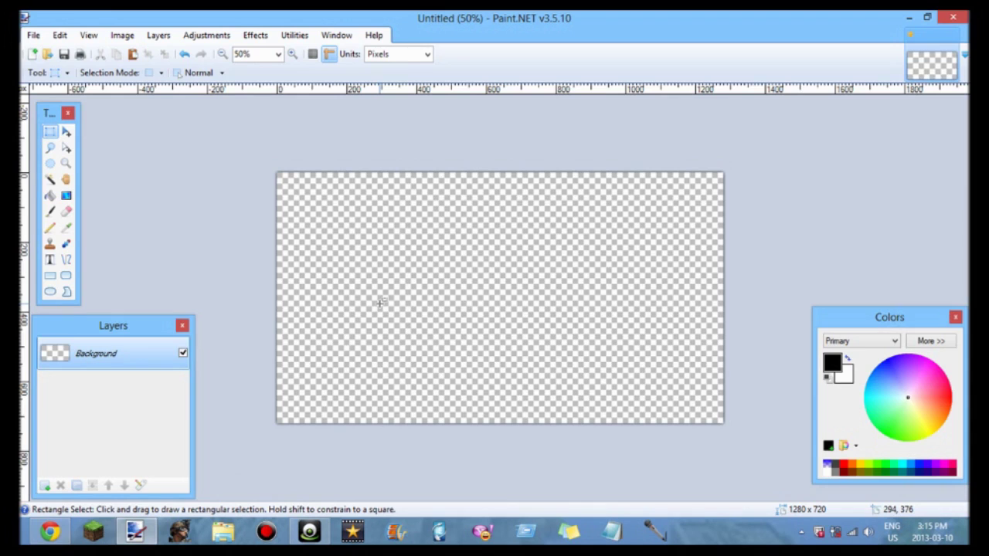
{"action": "key", "text": "ctrl+v"}
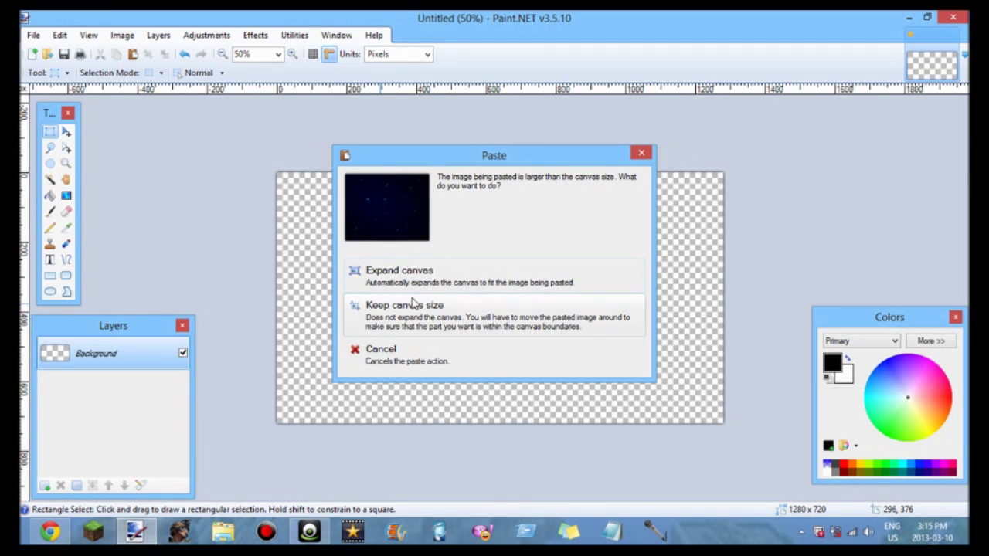
{"action": "left_click", "coordinate": [499, 334]}
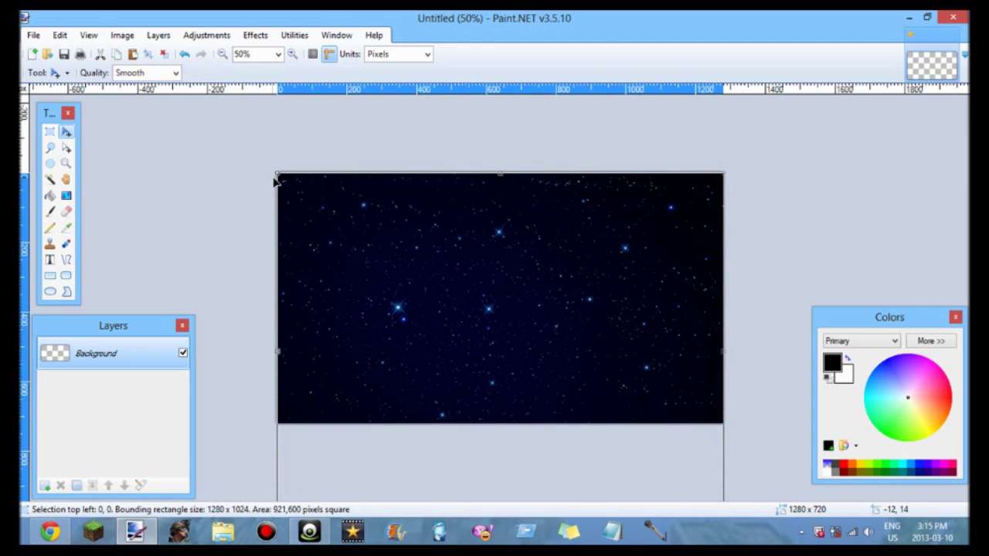
Enlarge the pasted starry sky picture to about 1360 × 1072 pixels so it extends past the canvas's left, right and upper edges
{"action": "left_click_drag", "start_coordinate": [279, 171], "coordinate": [260, 159]}
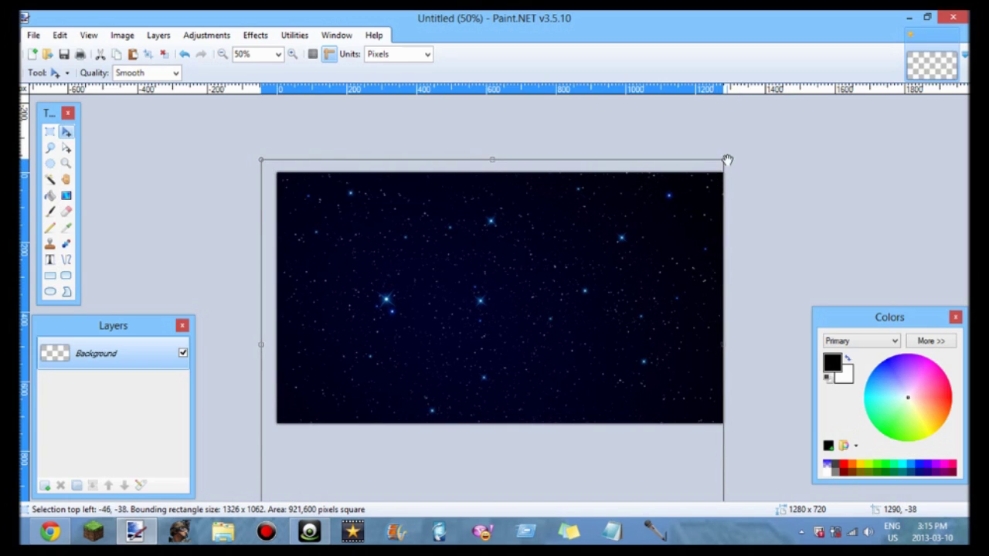
{"action": "left_click_drag", "start_coordinate": [724, 160], "coordinate": [735, 156]}
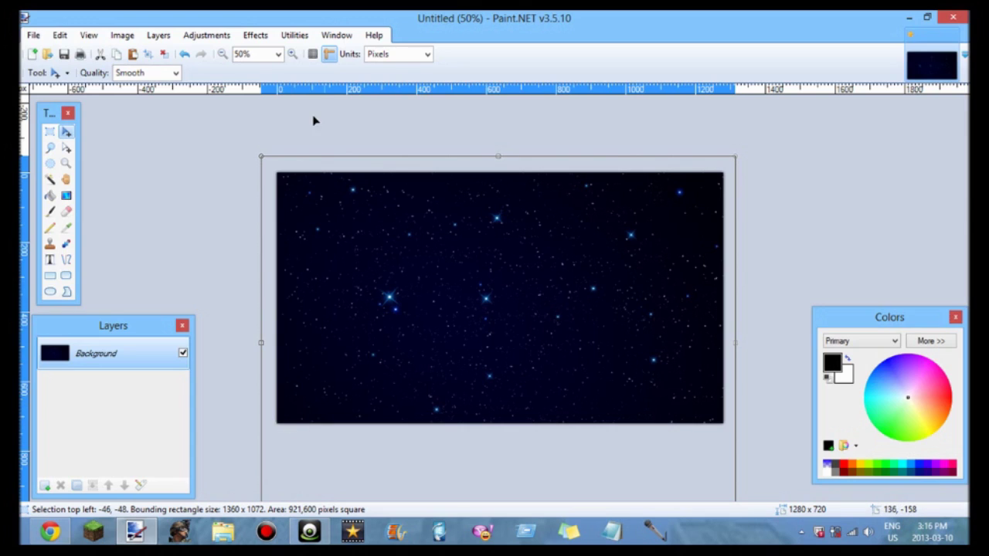
Open Gaussian Blur for the starry background and try radii of 25, 6 and 13
{"action": "left_click", "coordinate": [257, 36]}
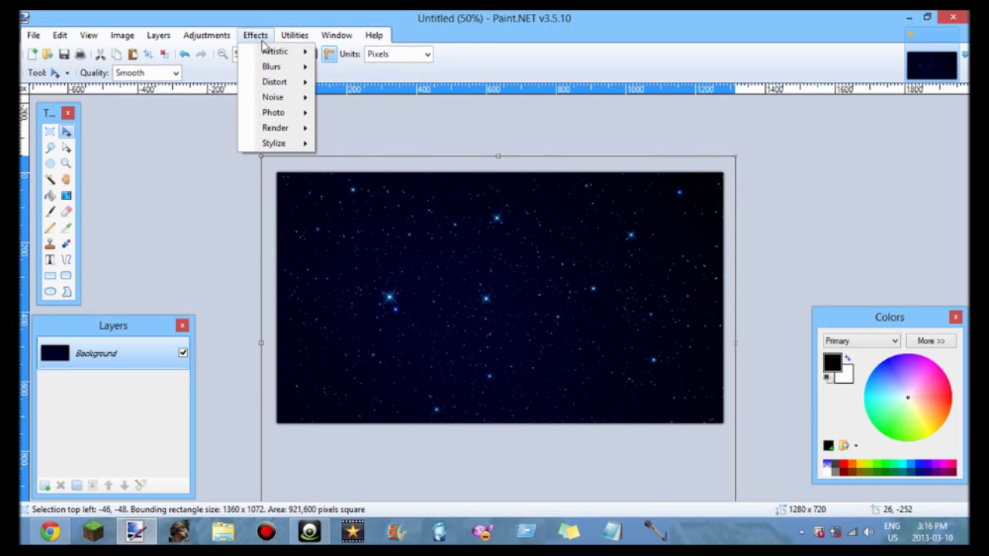
{"action": "mouse_move", "coordinate": [278, 70]}
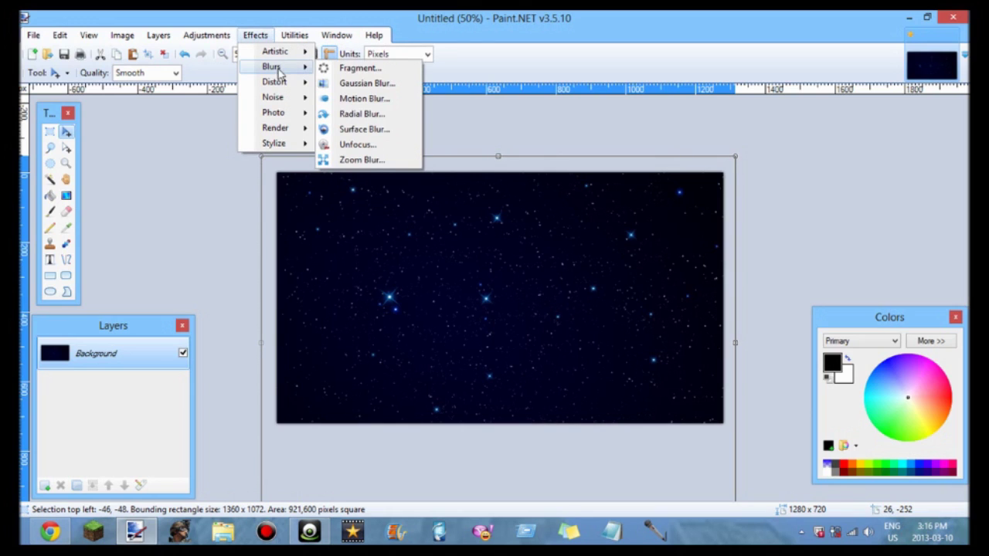
{"action": "left_click", "coordinate": [357, 83]}
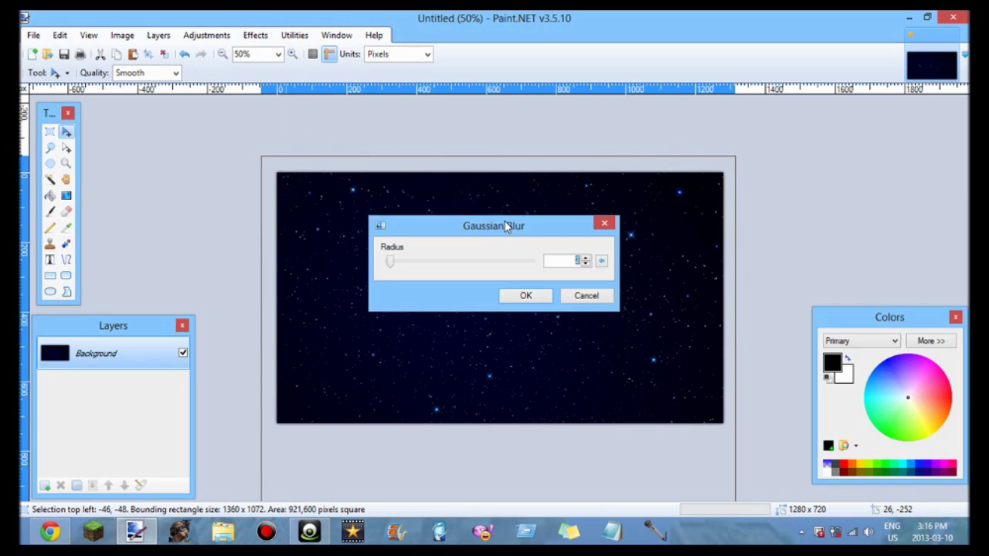
{"action": "left_click_drag", "start_coordinate": [423, 228], "coordinate": [444, 162]}
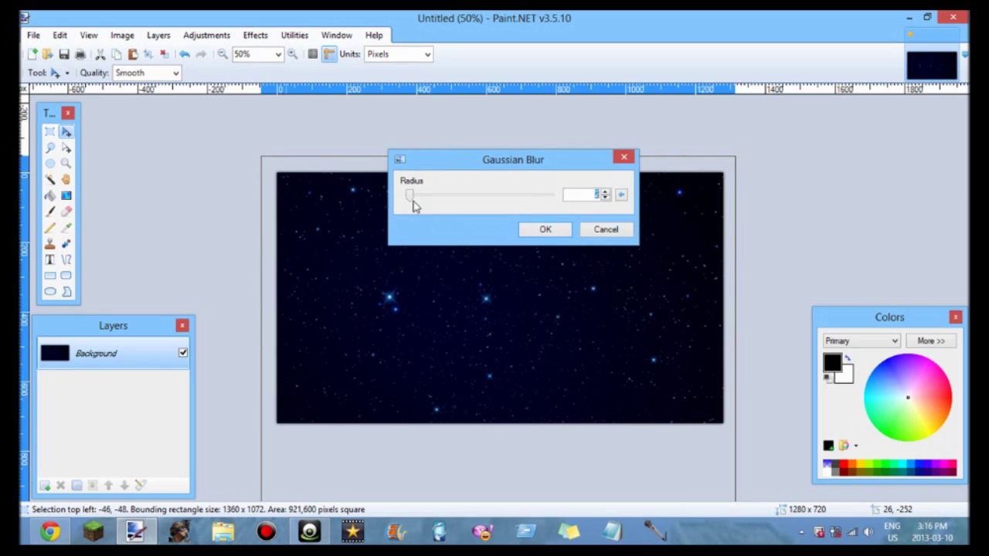
{"action": "left_click_drag", "start_coordinate": [413, 205], "coordinate": [426, 203]}
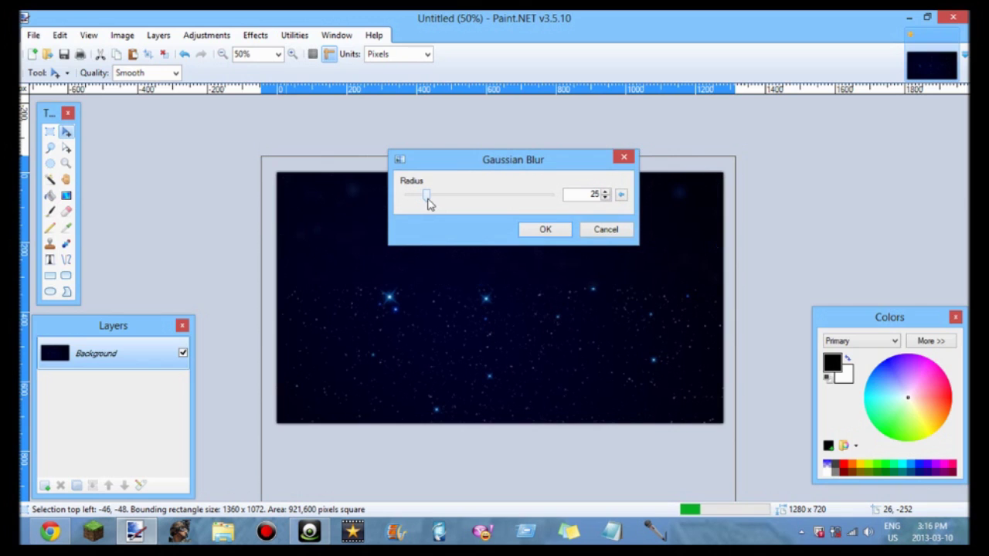
{"action": "left_click_drag", "start_coordinate": [427, 203], "coordinate": [411, 201]}
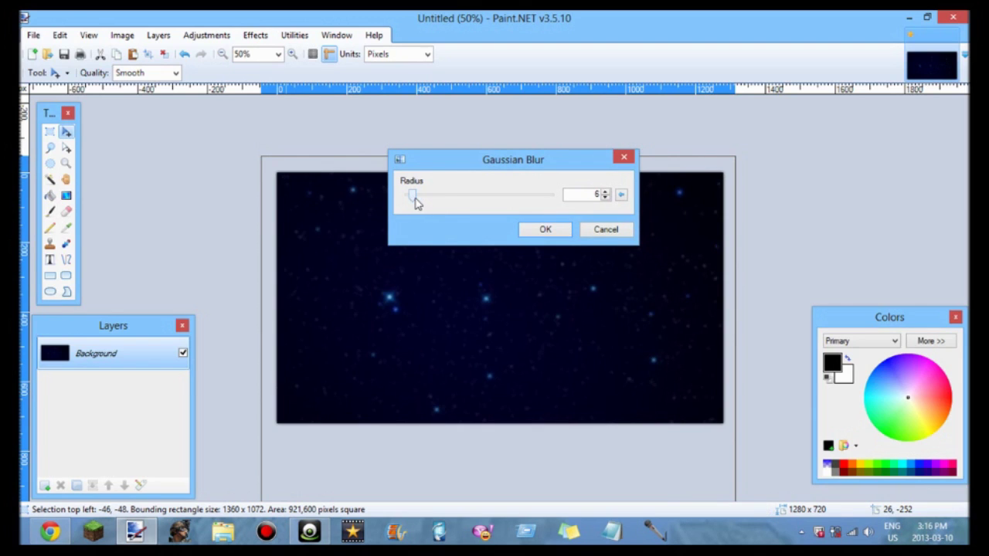
{"action": "left_click", "coordinate": [607, 191]}
{"action": "left_click", "coordinate": [607, 191]}
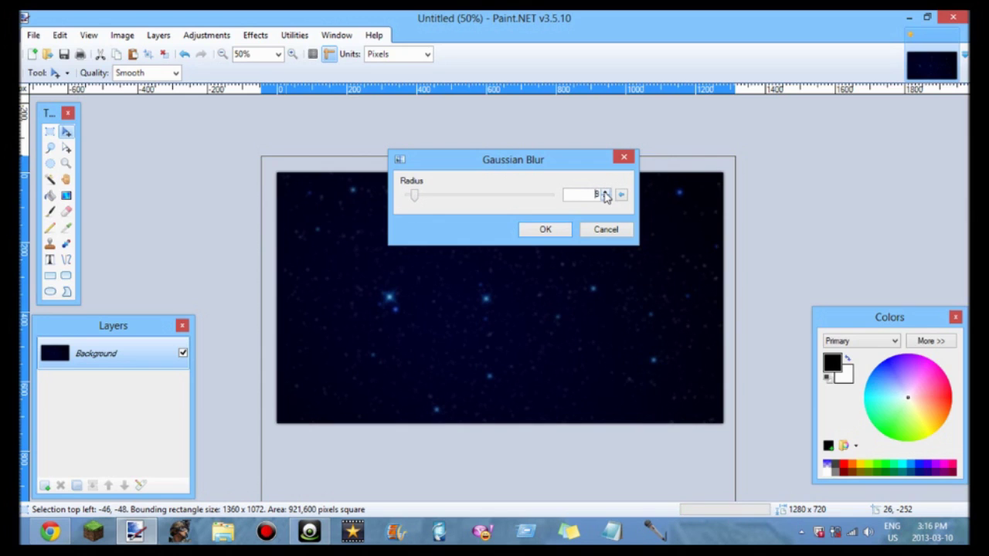
{"action": "left_click", "coordinate": [606, 193]}
{"action": "left_click", "coordinate": [607, 194]}
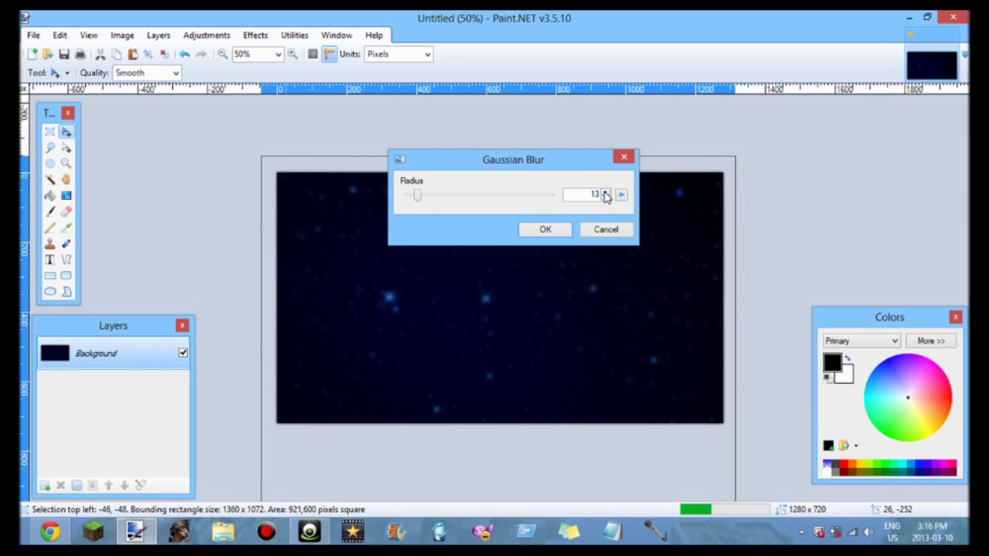
Lower the Gaussian Blur radius to about 5 and apply the blur to the starry background
{"action": "left_click", "coordinate": [607, 199]}
{"action": "left_click", "coordinate": [607, 198]}
{"action": "left_click", "coordinate": [607, 197]}
{"action": "left_click", "coordinate": [607, 198]}
{"action": "left_click", "coordinate": [607, 193]}
{"action": "left_click", "coordinate": [607, 193]}
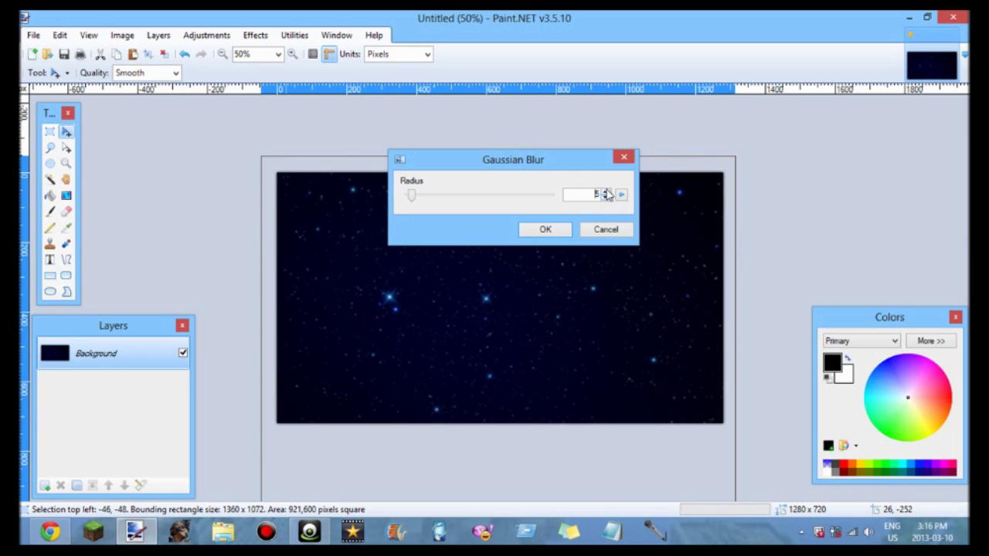
{"action": "left_click", "coordinate": [608, 193]}
{"action": "left_click", "coordinate": [550, 229]}
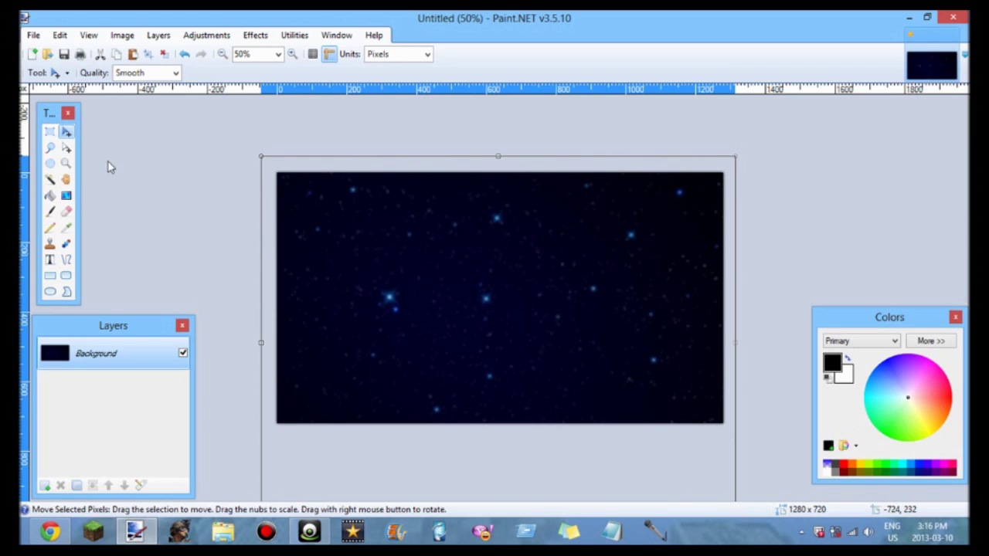
Add a new layer above the background and choose Impact as the font for the Text tool
{"action": "left_click", "coordinate": [44, 486]}
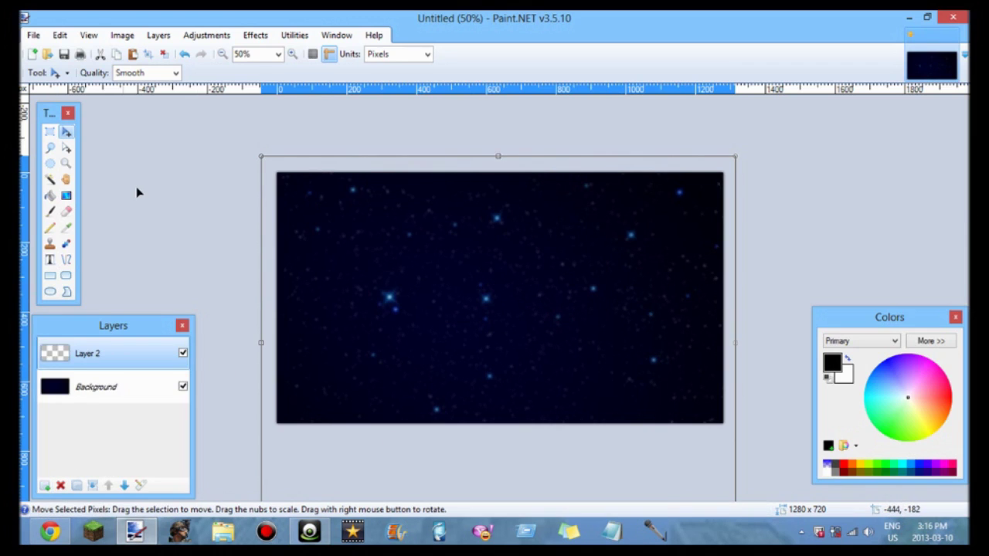
{"action": "left_click", "coordinate": [49, 259]}
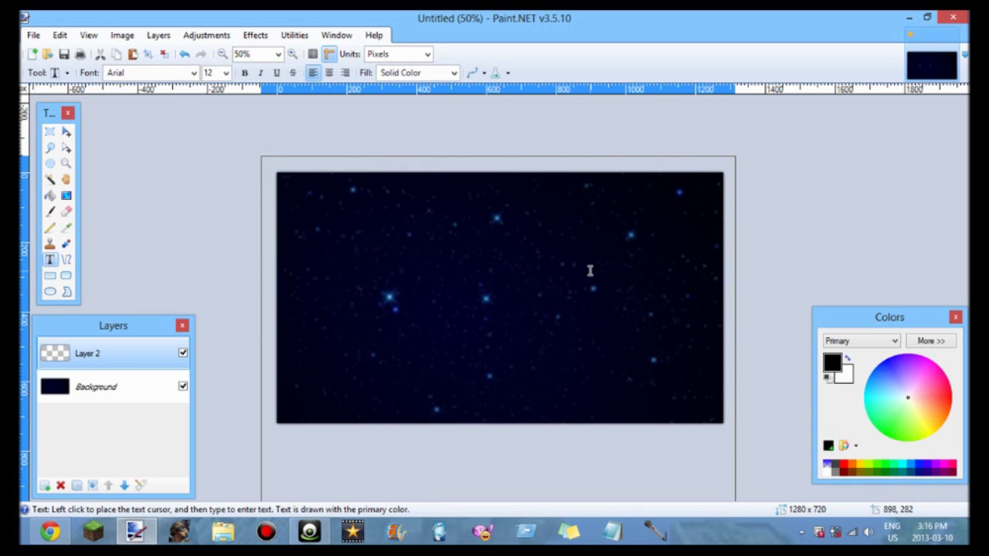
{"action": "left_click", "coordinate": [192, 72]}
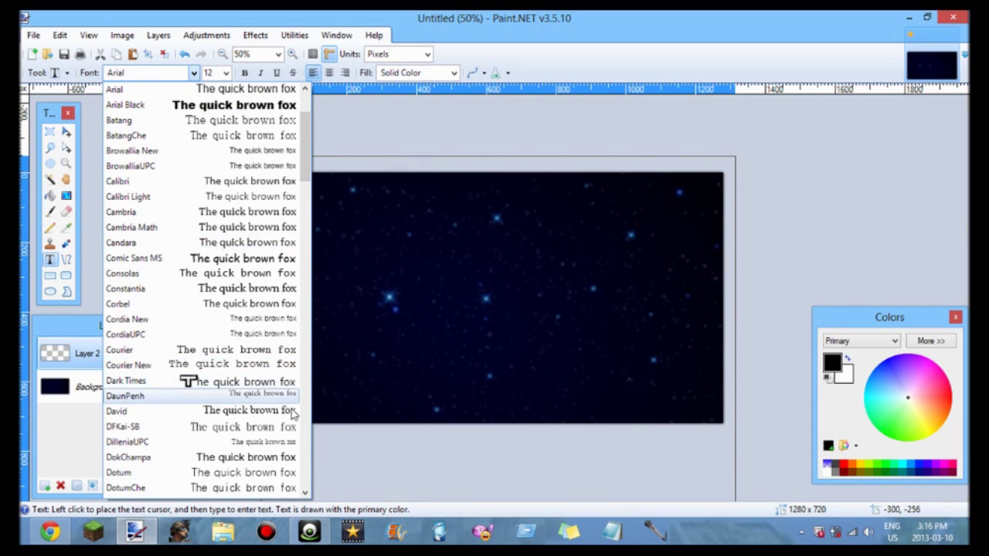
{"action": "scroll", "coordinate": [253, 140], "scroll_direction": "down", "scroll_amount": 4}
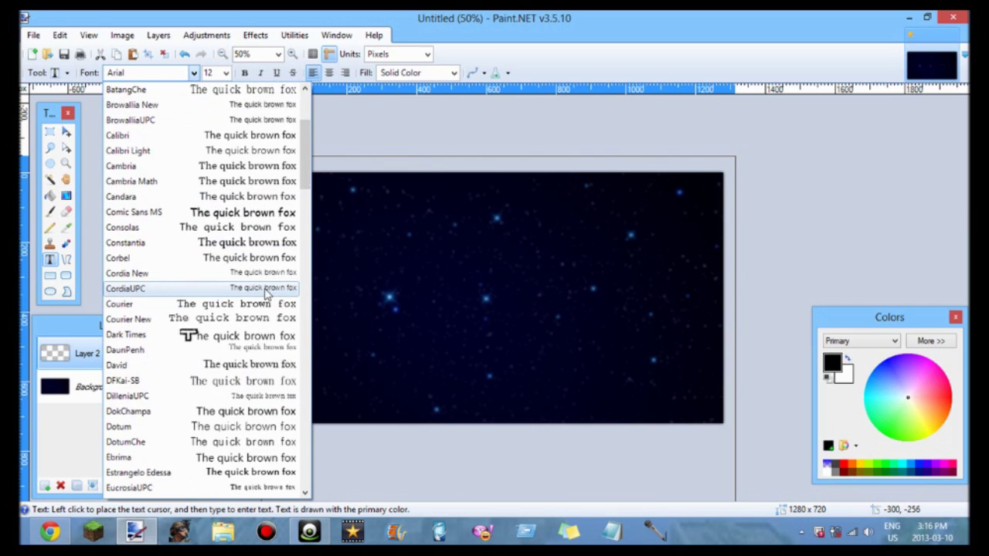
{"action": "scroll", "coordinate": [282, 372], "scroll_direction": "down", "scroll_amount": 4}
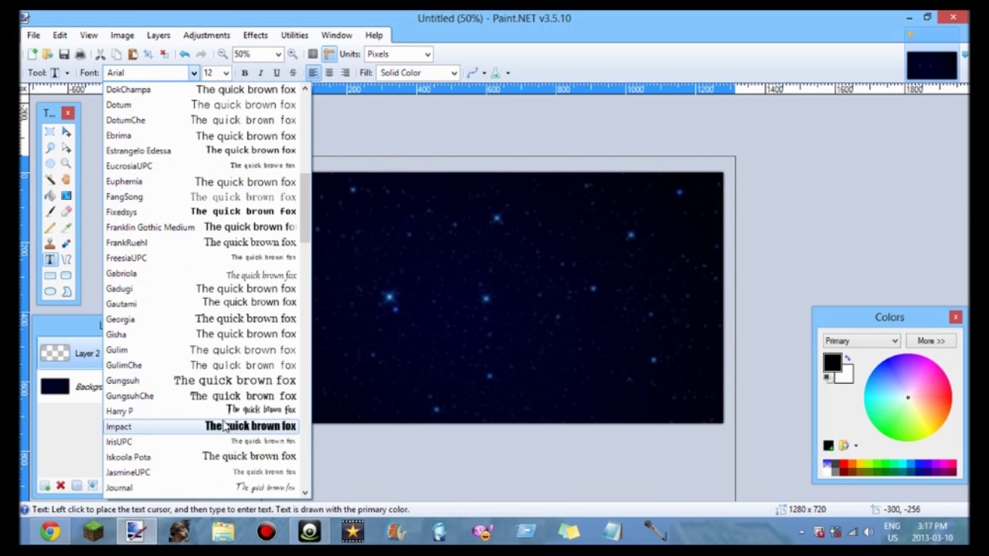
{"action": "left_click", "coordinate": [226, 425]}
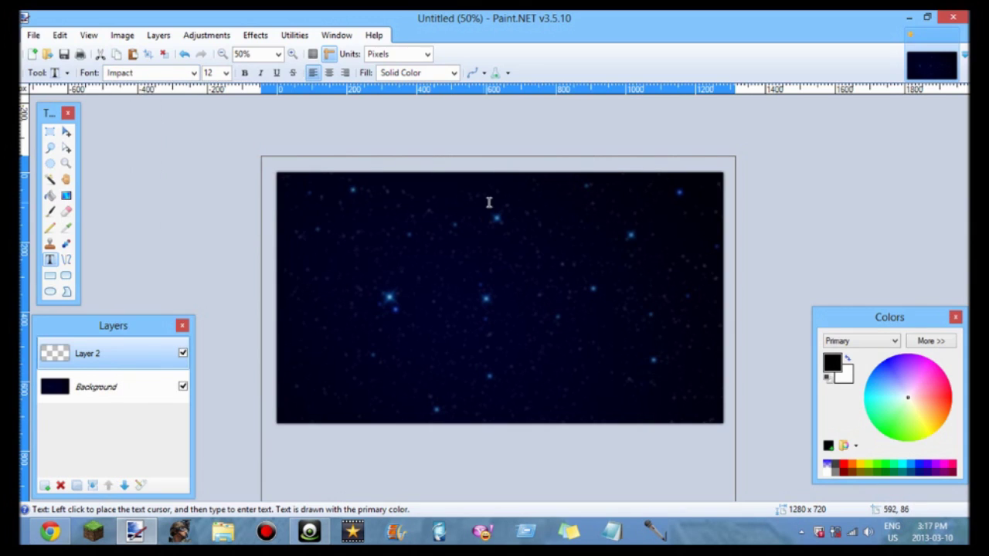
Start a centred text near the canvas's upper middle, with size 144, bright green colour and bold style
{"action": "left_click", "coordinate": [329, 73]}
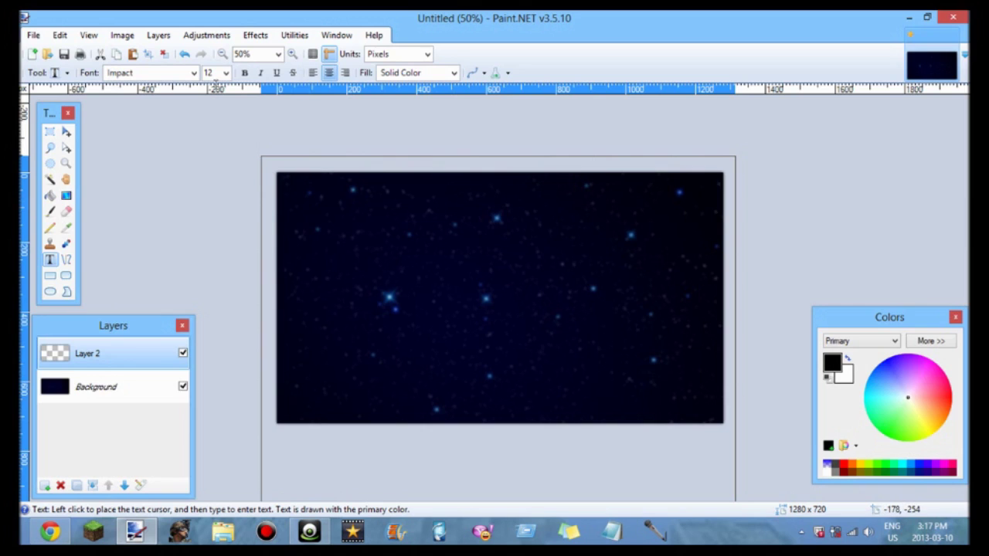
{"action": "left_click", "coordinate": [224, 73]}
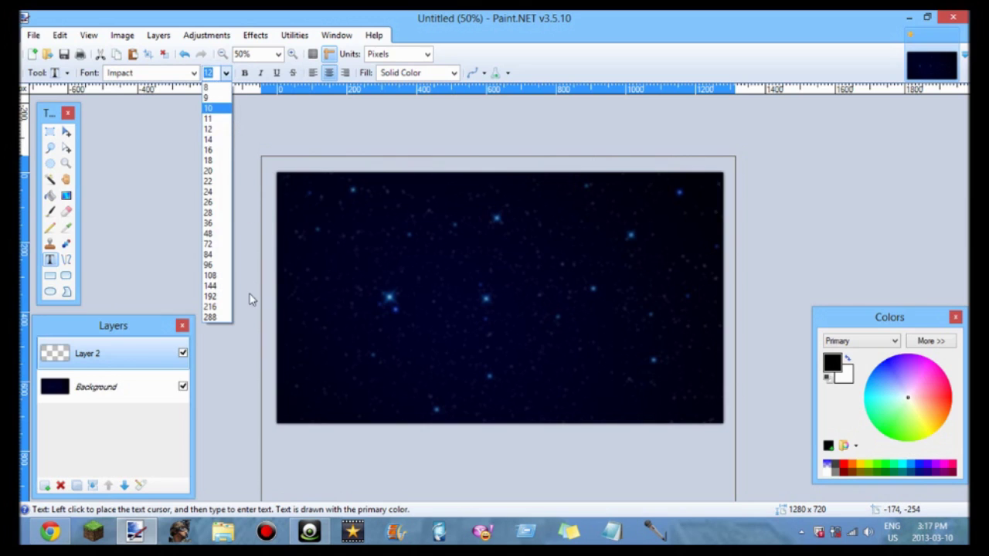
{"action": "left_click", "coordinate": [222, 285]}
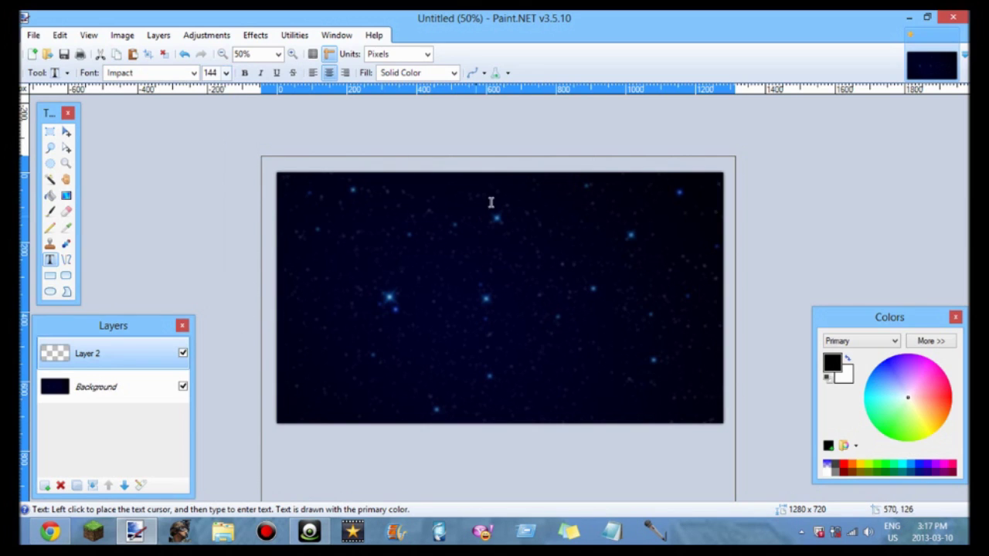
{"action": "left_click", "coordinate": [479, 192]}
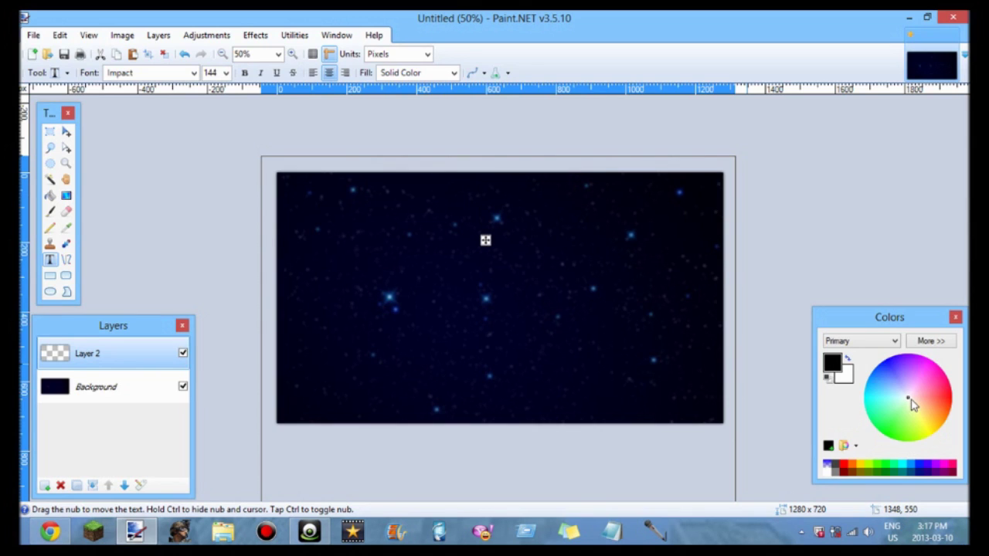
{"action": "left_click", "coordinate": [888, 466]}
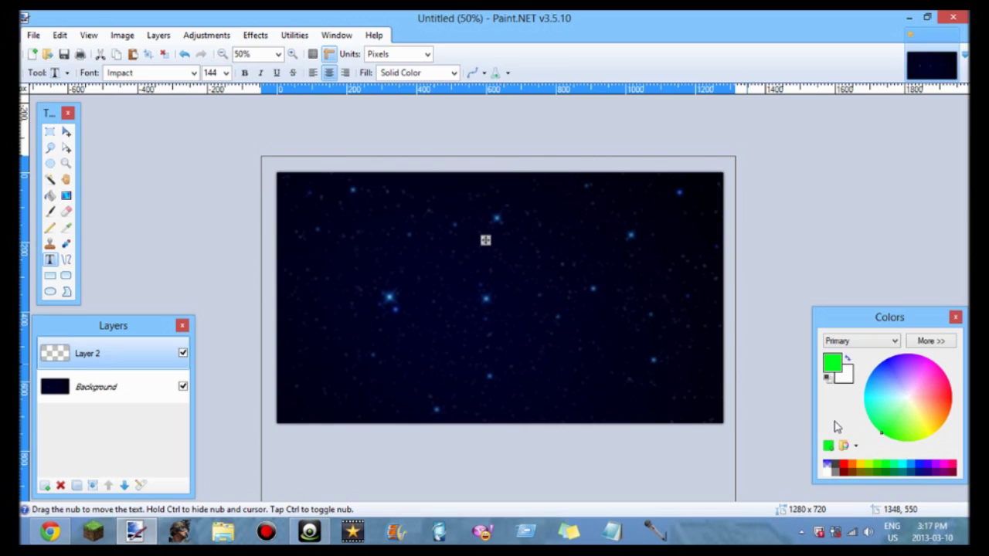
{"action": "left_click", "coordinate": [245, 73]}
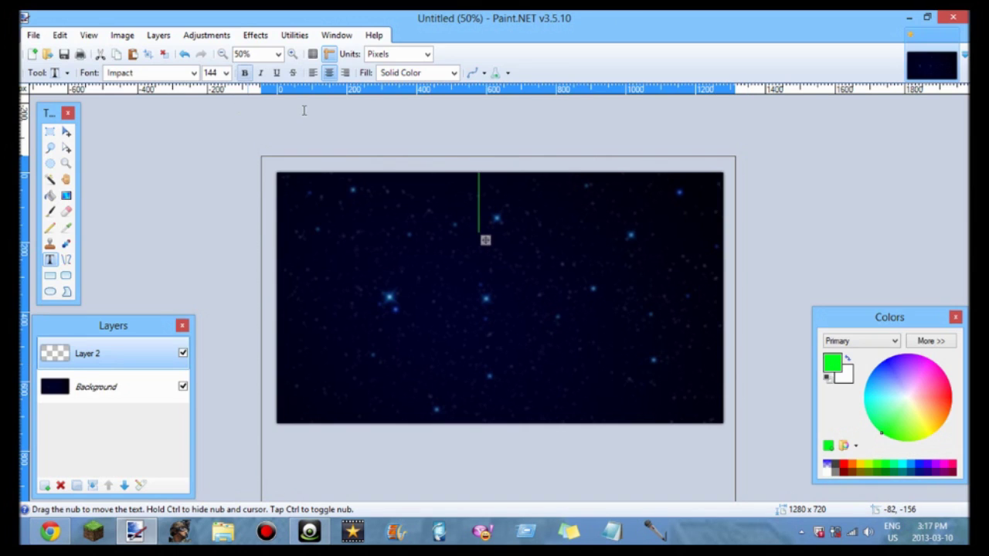
Enter the title "Tutorial" and move it slightly down so it fits inside the canvas's upper edge
{"action": "type", "text": "Tu"}
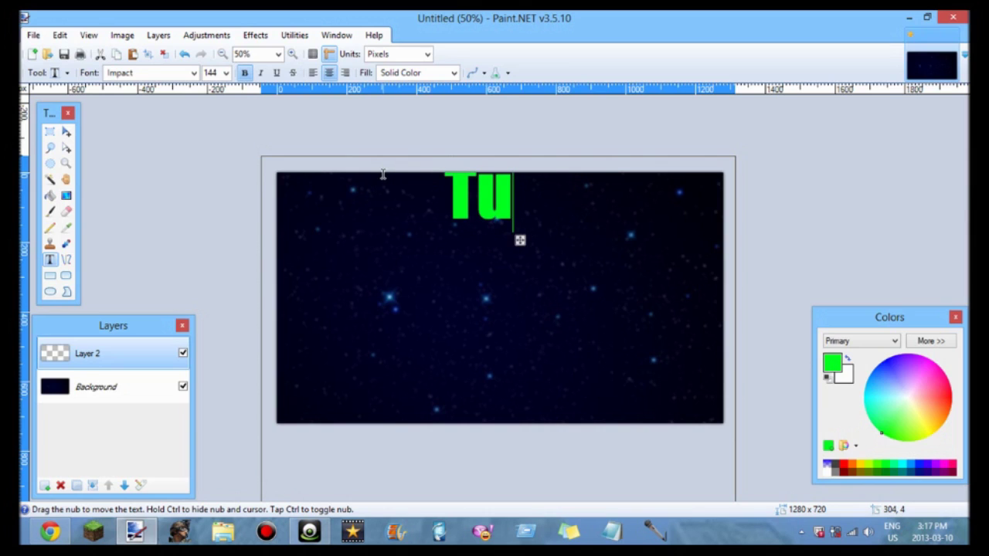
{"action": "type", "text": "torial"}
{"action": "left_click_drag", "start_coordinate": [598, 240], "coordinate": [607, 256]}
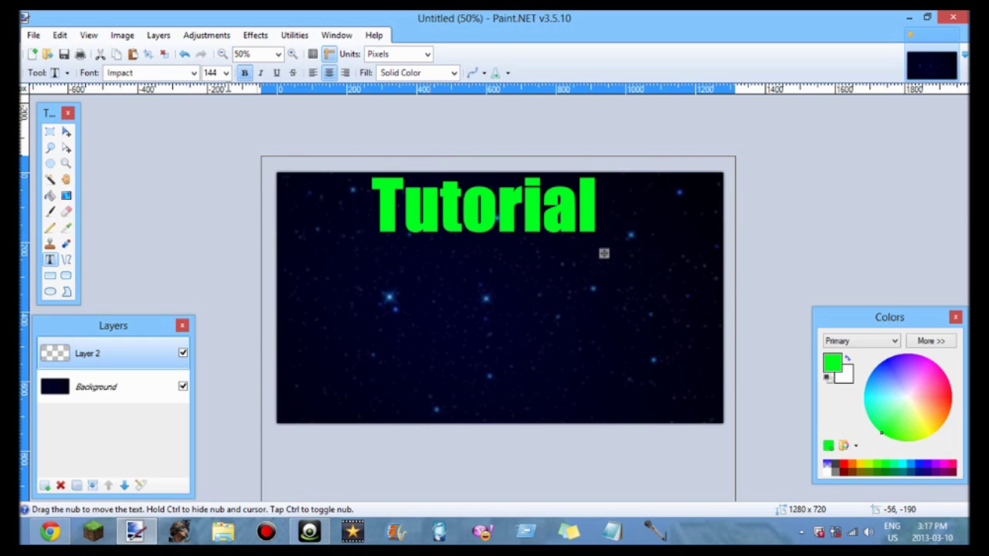
Try the "Tutorial" title at size 108, and restore it to size 144 at the canvas's upper middle
{"action": "left_click", "coordinate": [224, 73]}
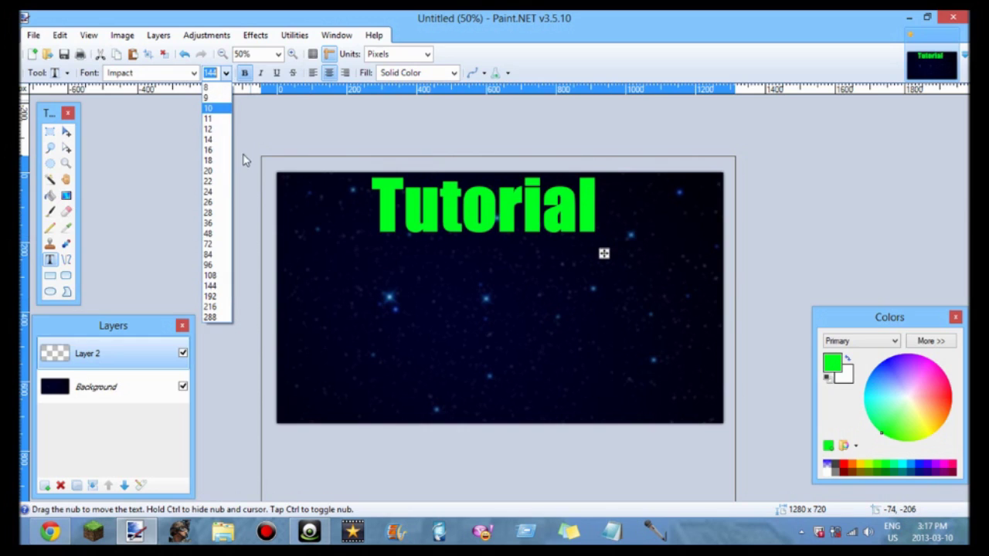
{"action": "left_click", "coordinate": [220, 275]}
{"action": "left_click_drag", "start_coordinate": [576, 243], "coordinate": [579, 236]}
{"action": "left_click", "coordinate": [226, 73]}
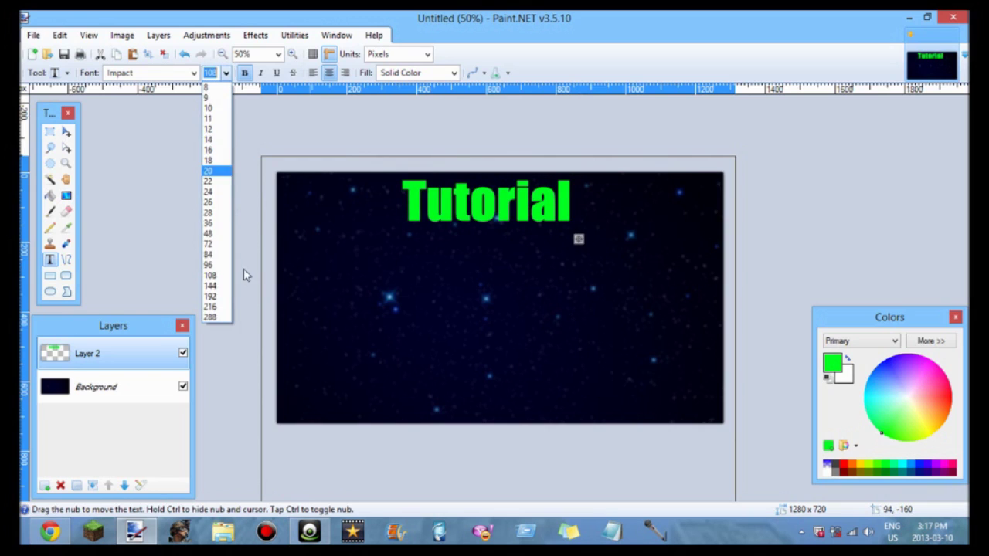
{"action": "left_click", "coordinate": [216, 252]}
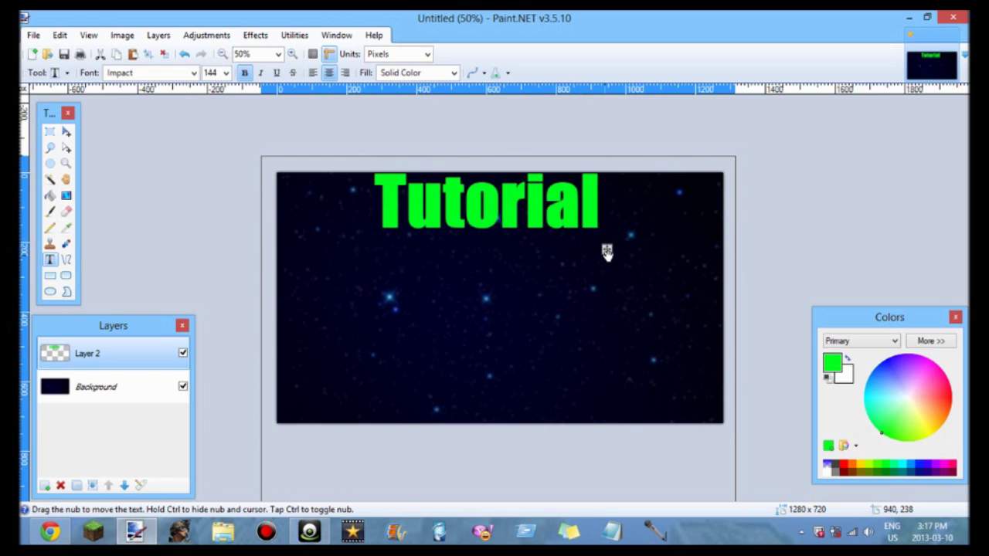
{"action": "mouse_move", "coordinate": [605, 250]}
{"action": "left_mouse_down"}
{"action": "mouse_move", "coordinate": [611, 263]}
{"action": "mouse_move", "coordinate": [605, 254]}
{"action": "left_mouse_up"}
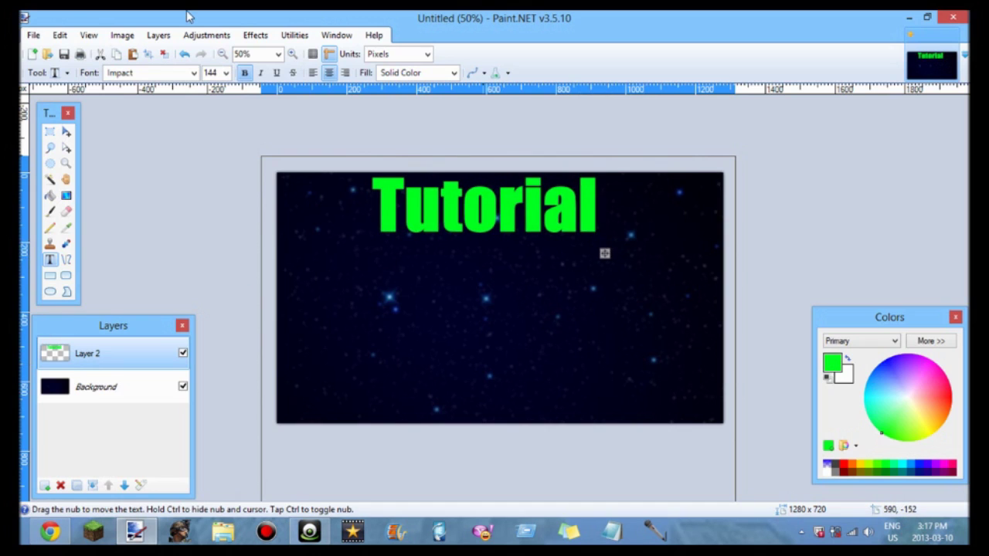
Start a Glow effect on the layer with the "Tutorial" title and set its radius to 20
{"action": "left_click", "coordinate": [255, 35]}
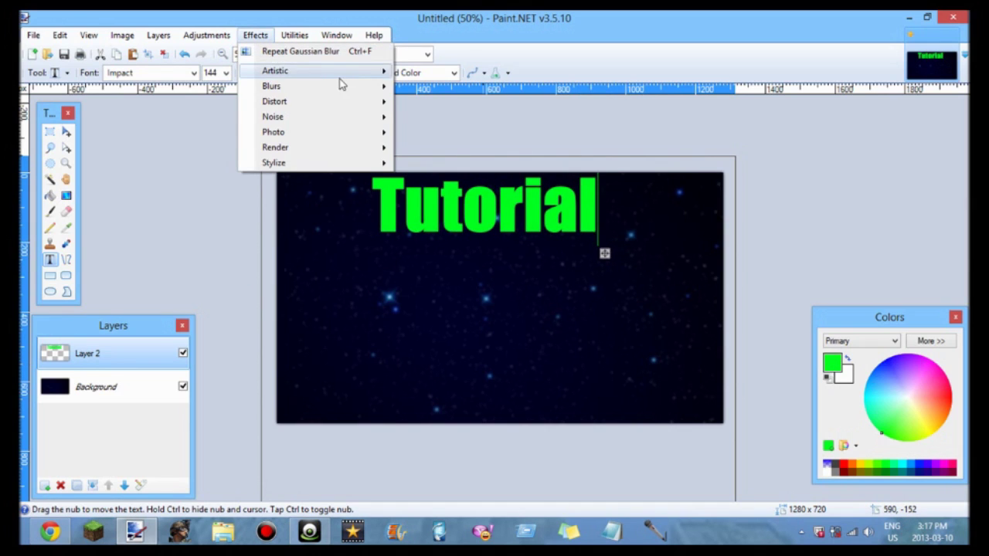
{"action": "mouse_move", "coordinate": [260, 37]}
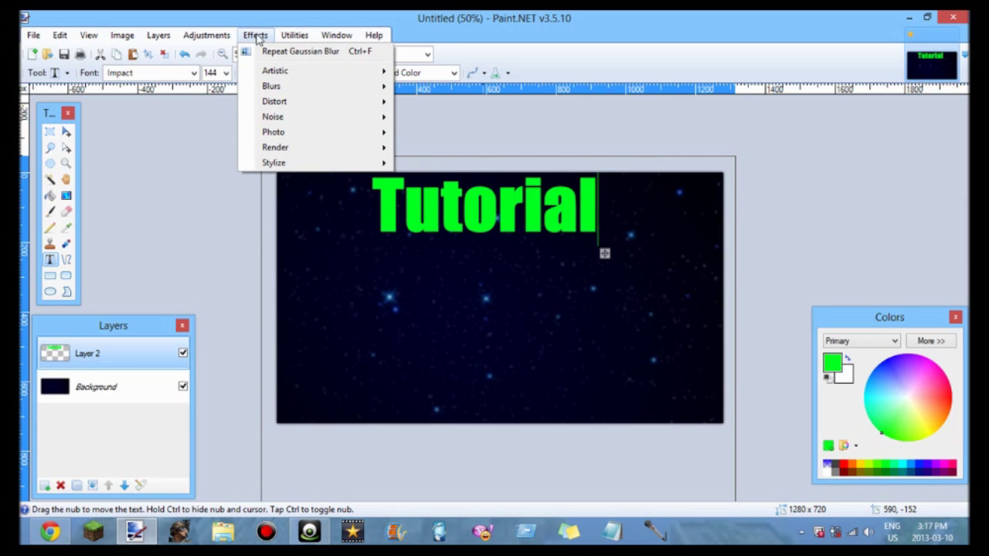
{"action": "mouse_move", "coordinate": [309, 120]}
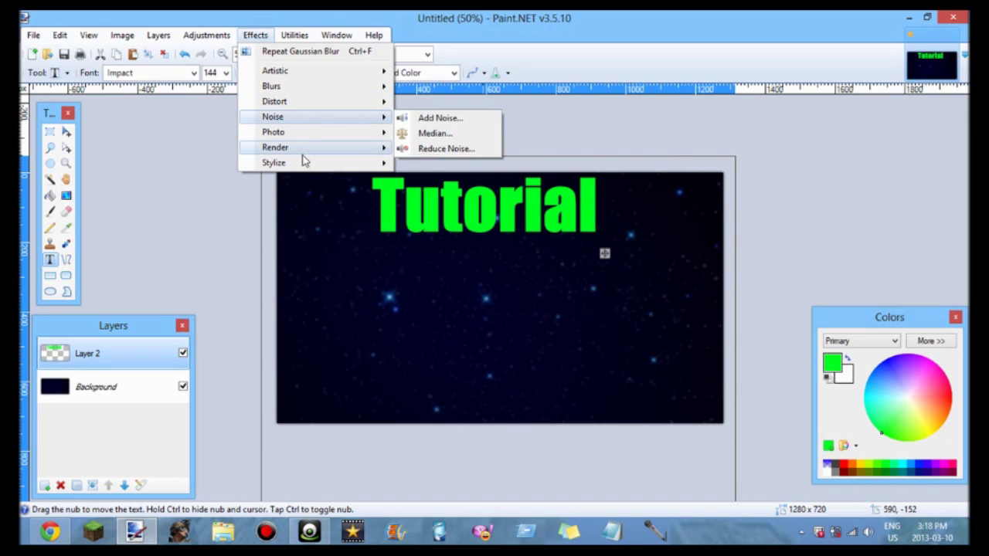
{"action": "mouse_move", "coordinate": [298, 147]}
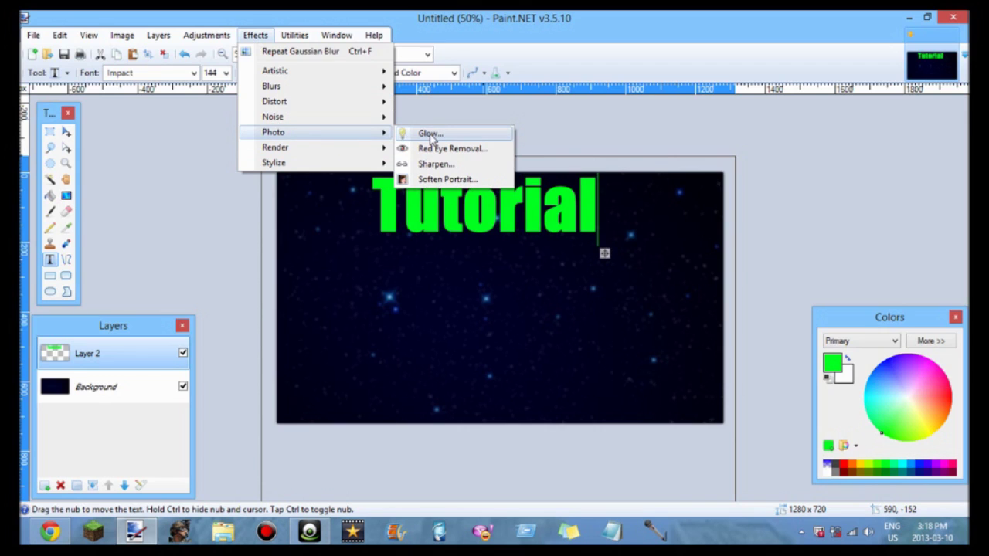
{"action": "key", "text": "Return"}
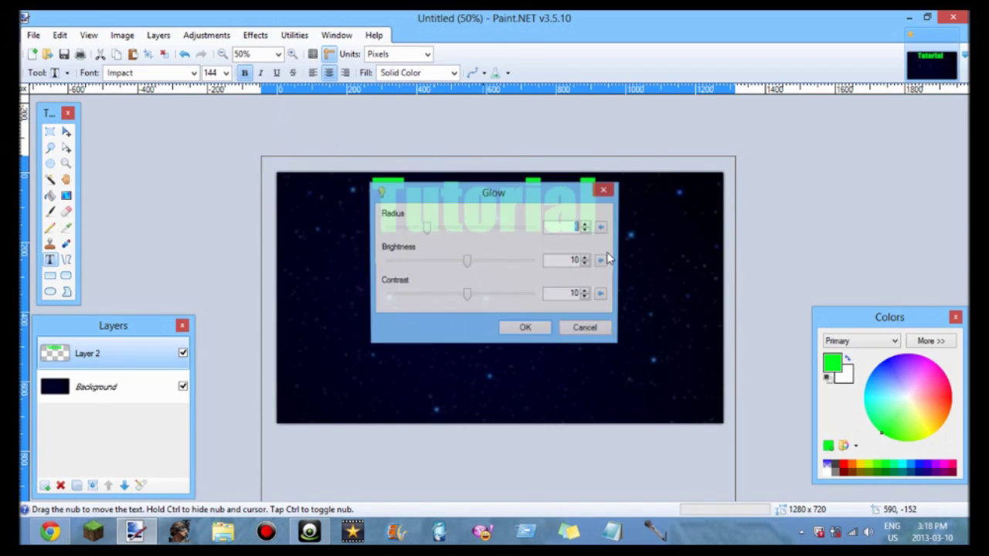
{"action": "left_click_drag", "start_coordinate": [568, 276], "coordinate": [560, 276]}
{"action": "left_click_drag", "start_coordinate": [454, 305], "coordinate": [559, 306]}
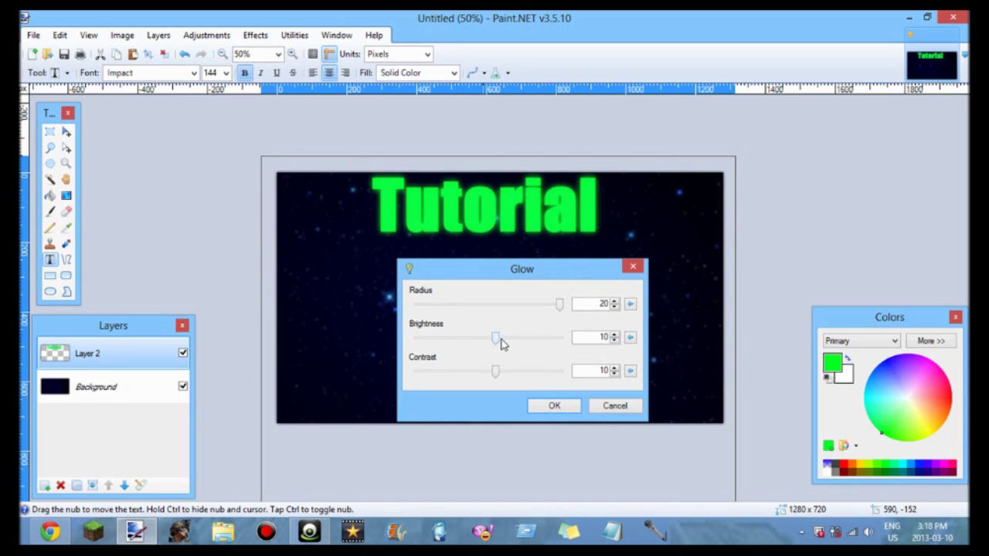
Set the glow's brightness to 7 and contrast to -100, and apply the effect
{"action": "left_click_drag", "start_coordinate": [495, 338], "coordinate": [411, 343]}
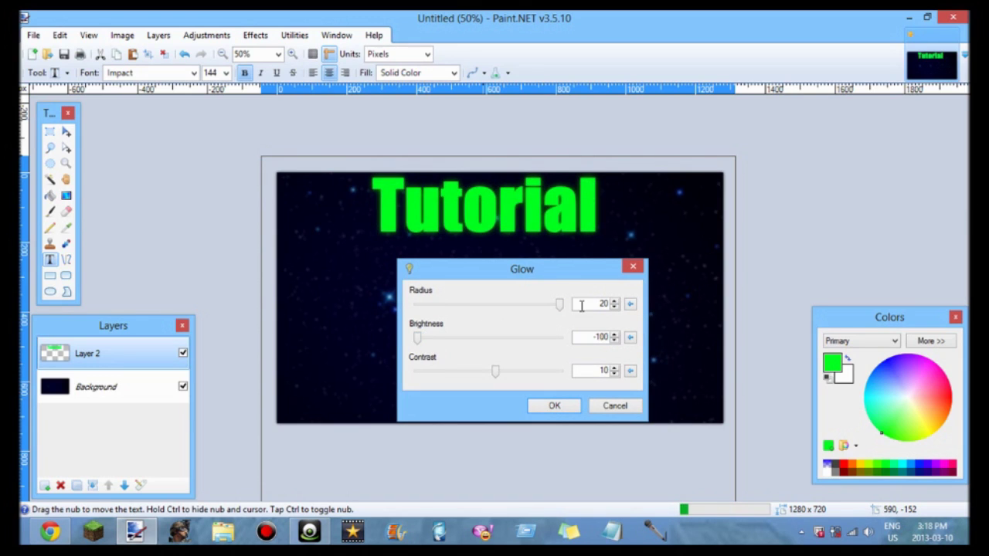
{"action": "left_click_drag", "start_coordinate": [495, 371], "coordinate": [579, 371]}
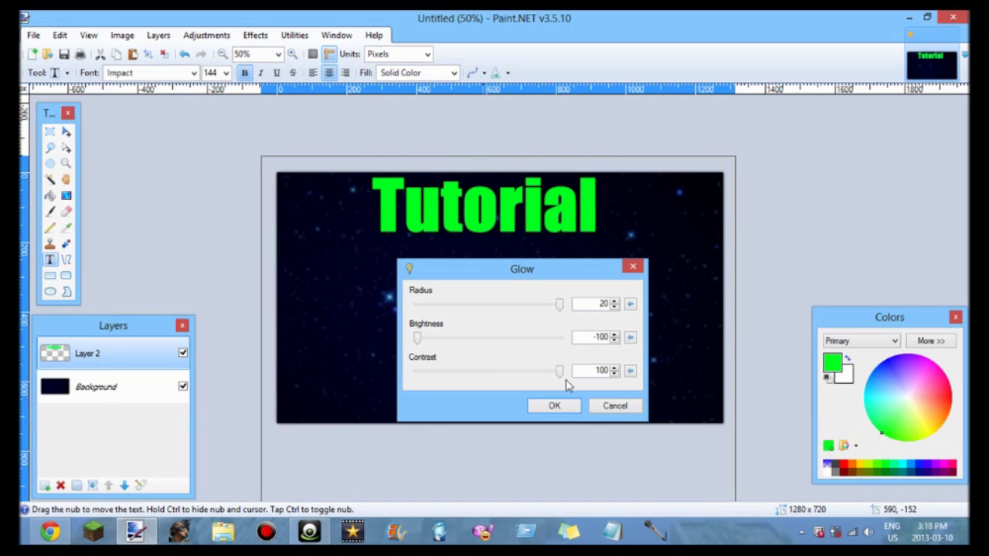
{"action": "left_click_drag", "start_coordinate": [564, 381], "coordinate": [500, 340]}
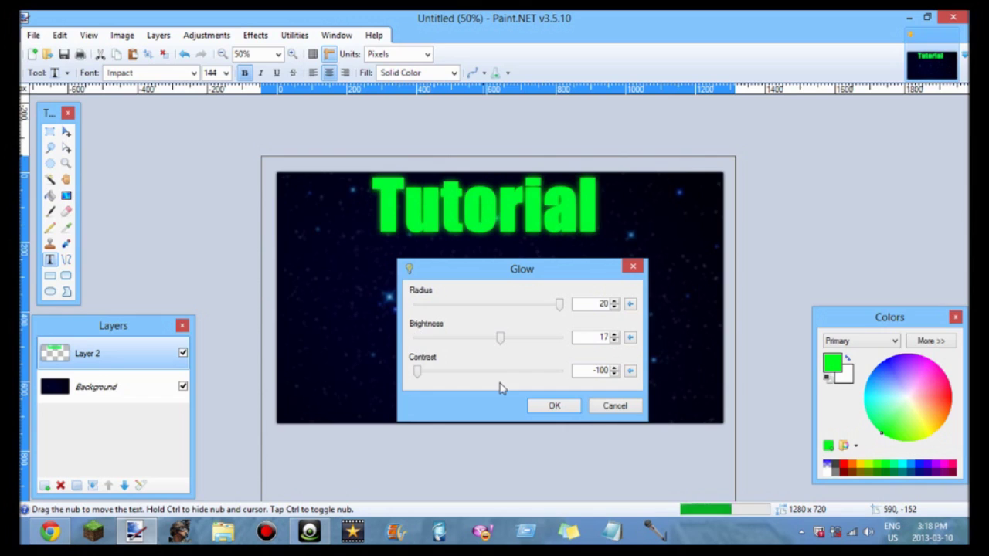
{"action": "left_click_drag", "start_coordinate": [499, 343], "coordinate": [496, 343]}
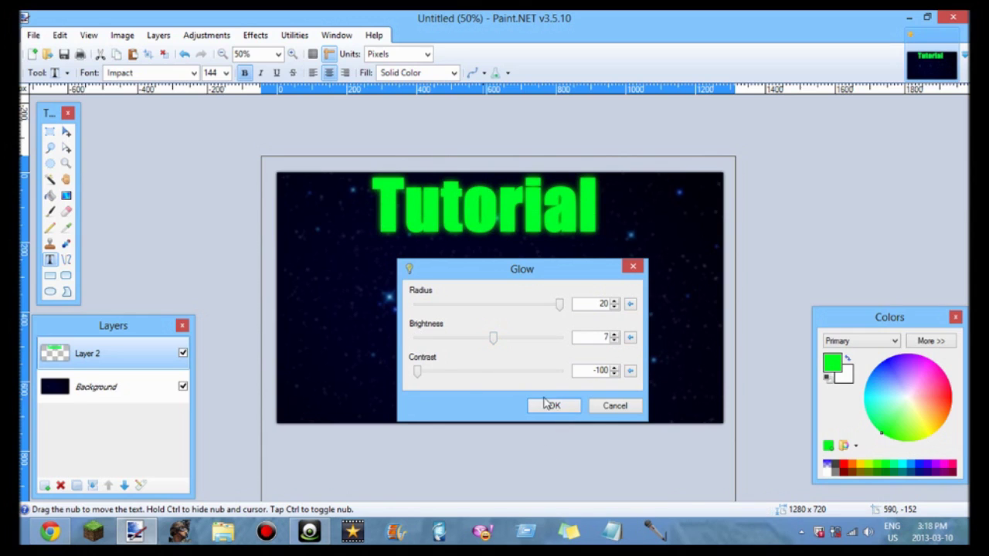
{"action": "left_click", "coordinate": [566, 408]}
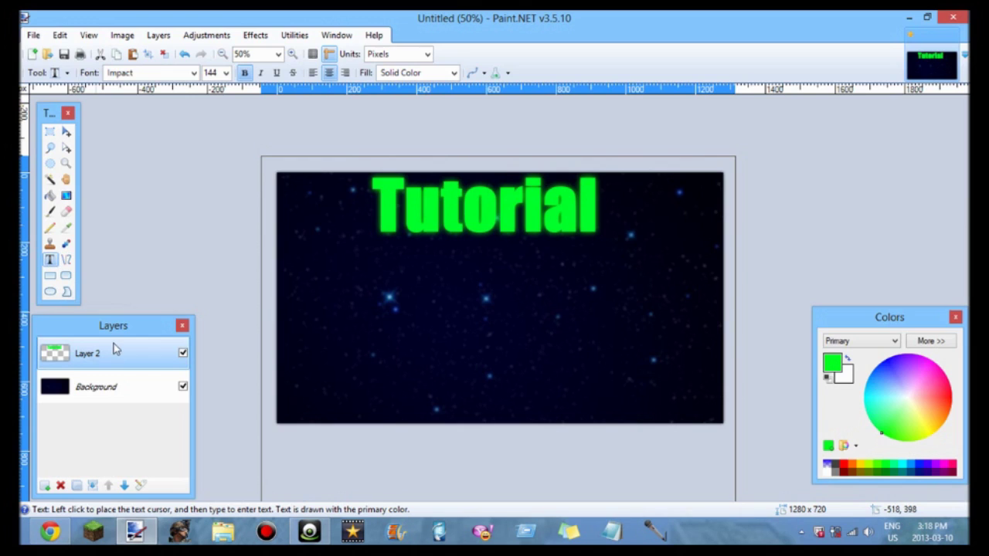
{"action": "left_click", "coordinate": [255, 35]}
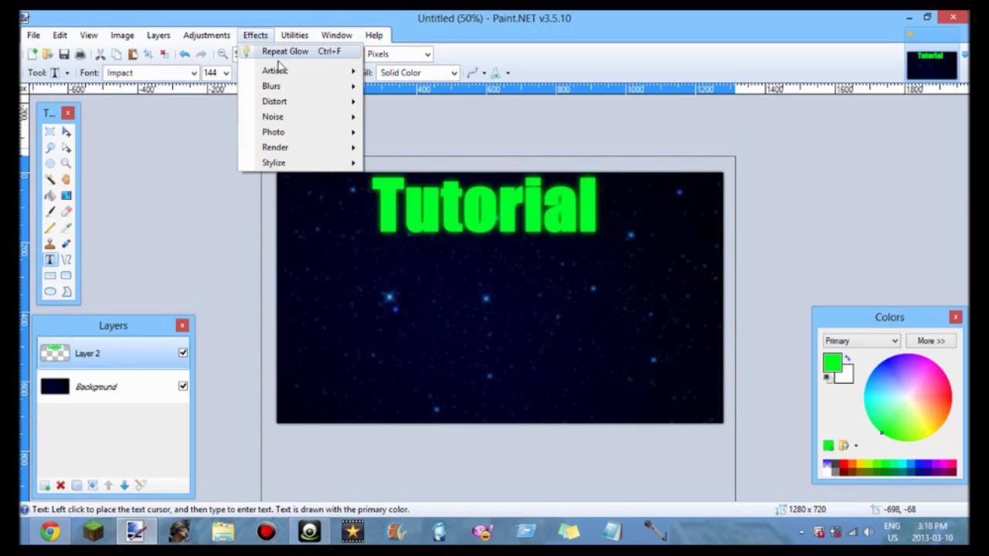
{"action": "mouse_move", "coordinate": [291, 105]}
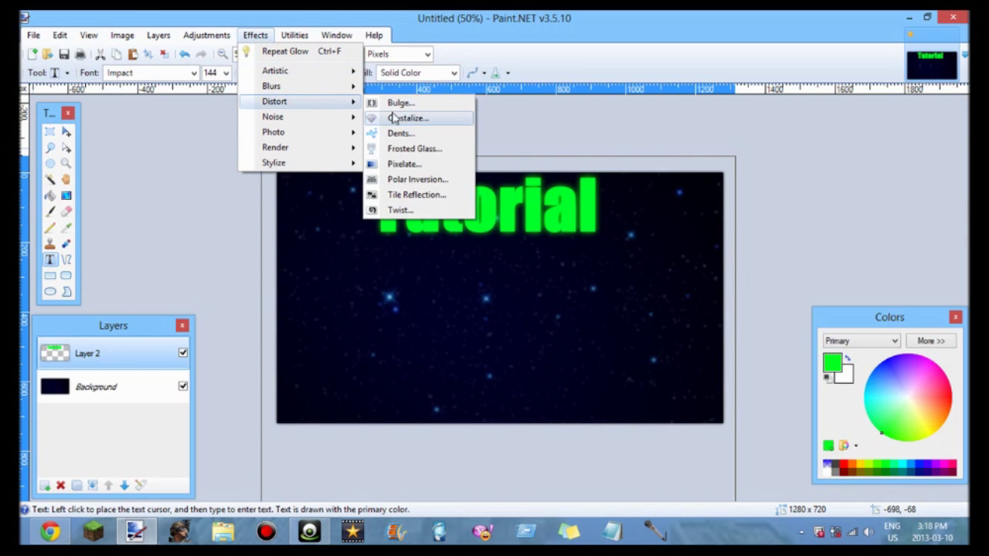
{"action": "left_click", "coordinate": [234, 243]}
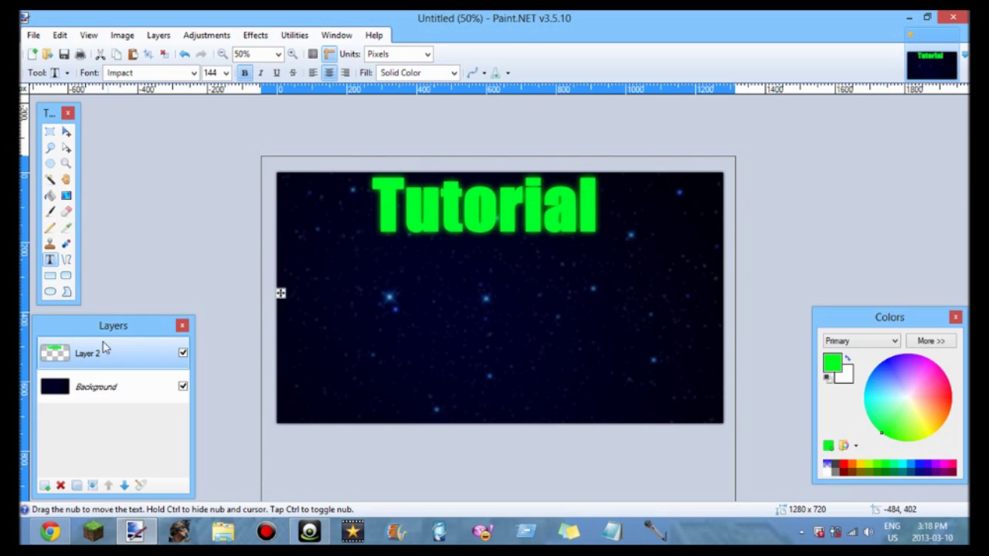
{"action": "left_click", "coordinate": [49, 133]}
{"action": "left_click_drag", "start_coordinate": [335, 175], "coordinate": [424, 200]}
{"action": "left_click", "coordinate": [367, 190]}
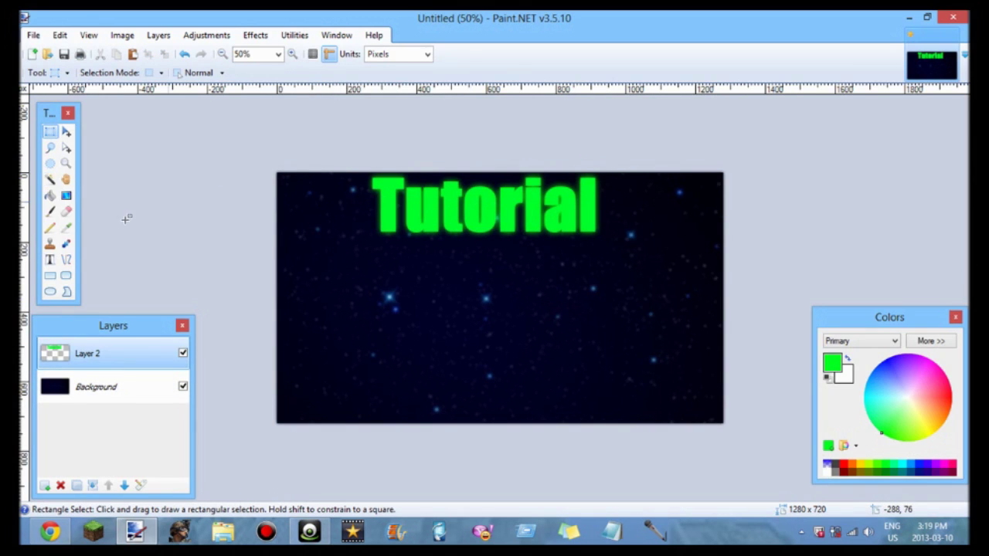
Start a new red text at size 96, centred just below the "Tutorial" title
{"action": "left_click", "coordinate": [49, 259]}
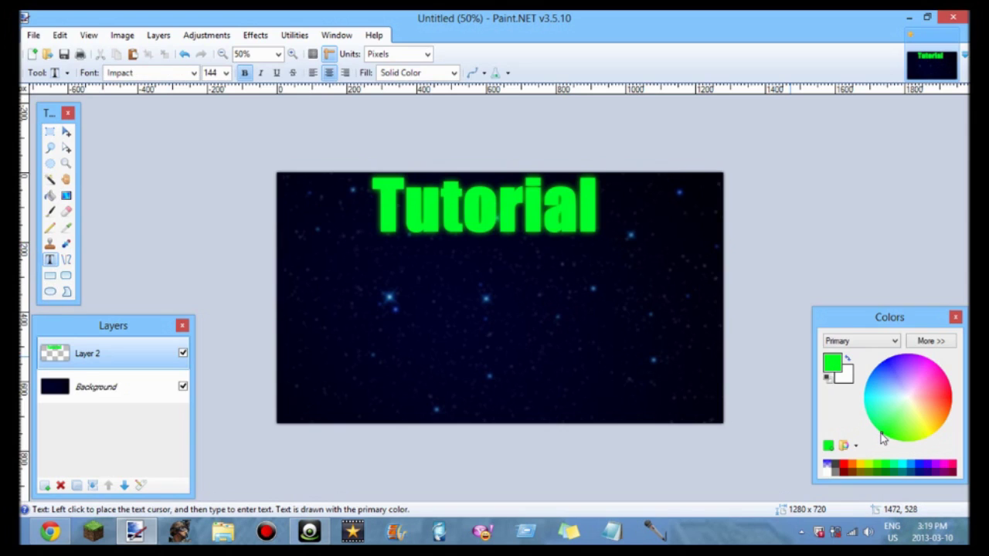
{"action": "left_click", "coordinate": [843, 464]}
{"action": "left_click", "coordinate": [226, 73]}
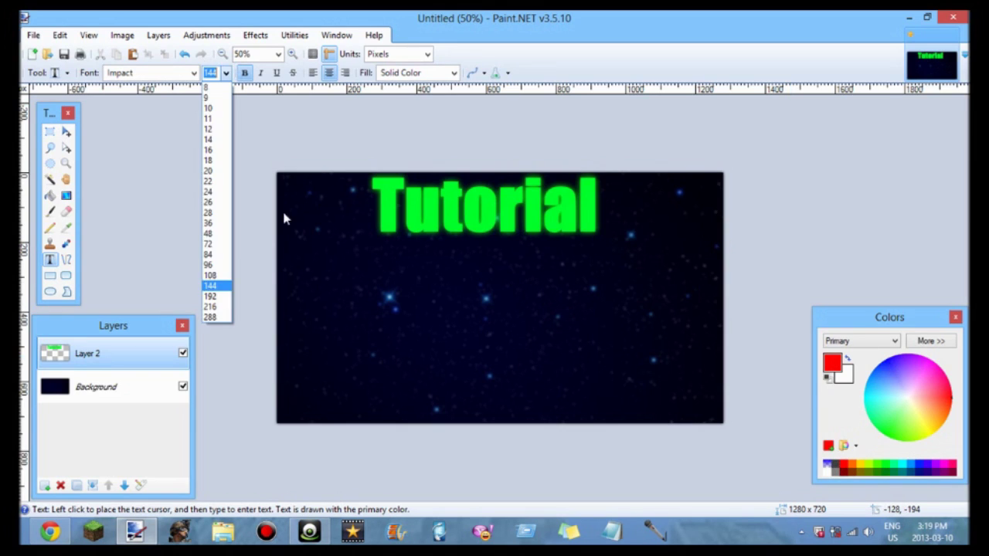
{"action": "left_click", "coordinate": [224, 264]}
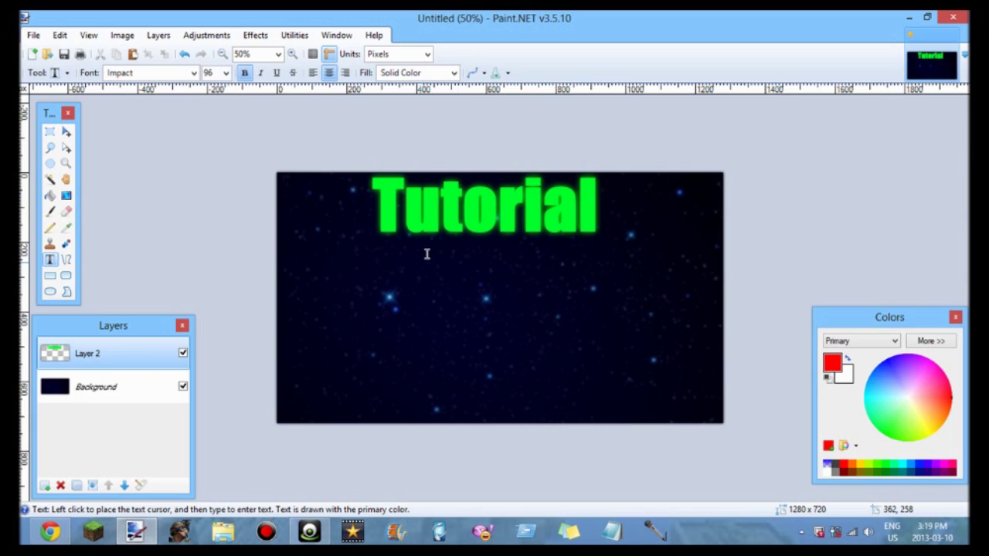
{"action": "left_click", "coordinate": [477, 259]}
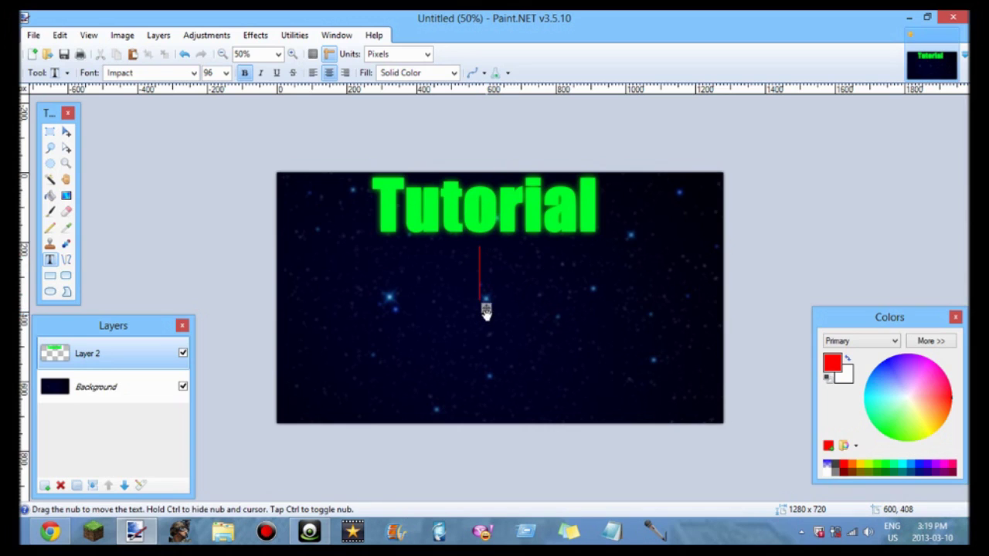
Enter the subtitle "How To Make Custom" with "Thumbnails" on a second line
{"action": "type", "text": "How "}
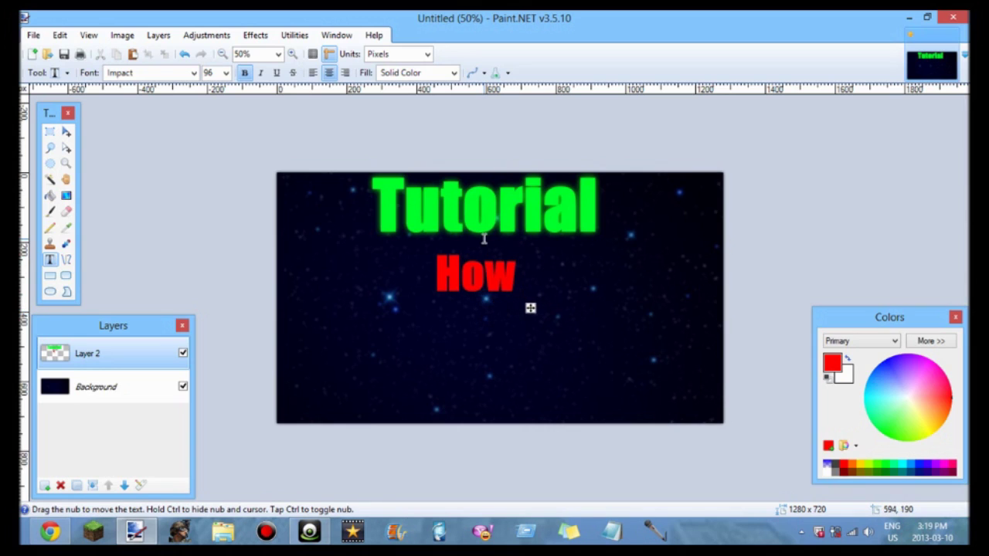
{"action": "type", "text": "to"}
{"action": "key", "text": "BackSpace"}
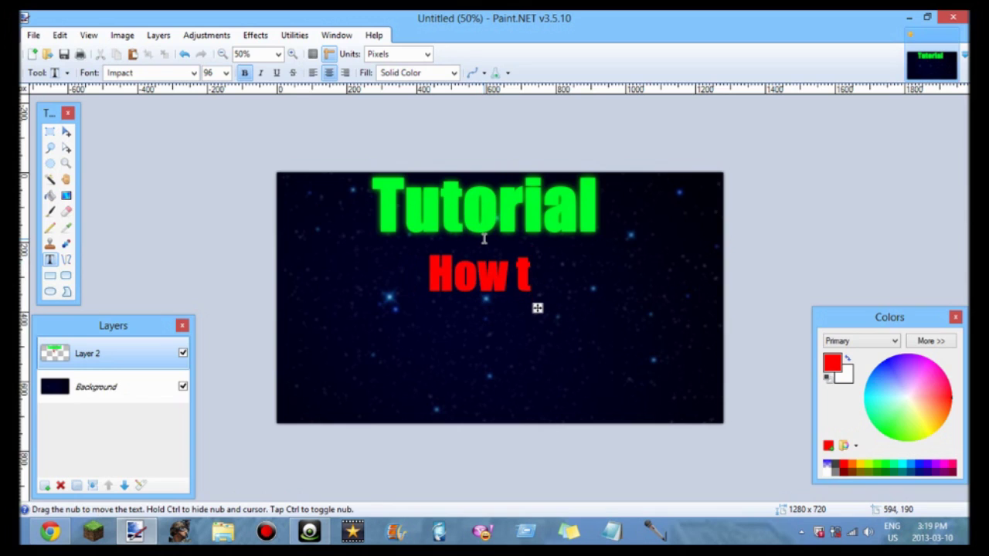
{"action": "key", "text": "BackSpace"}
{"action": "type", "text": "To "}
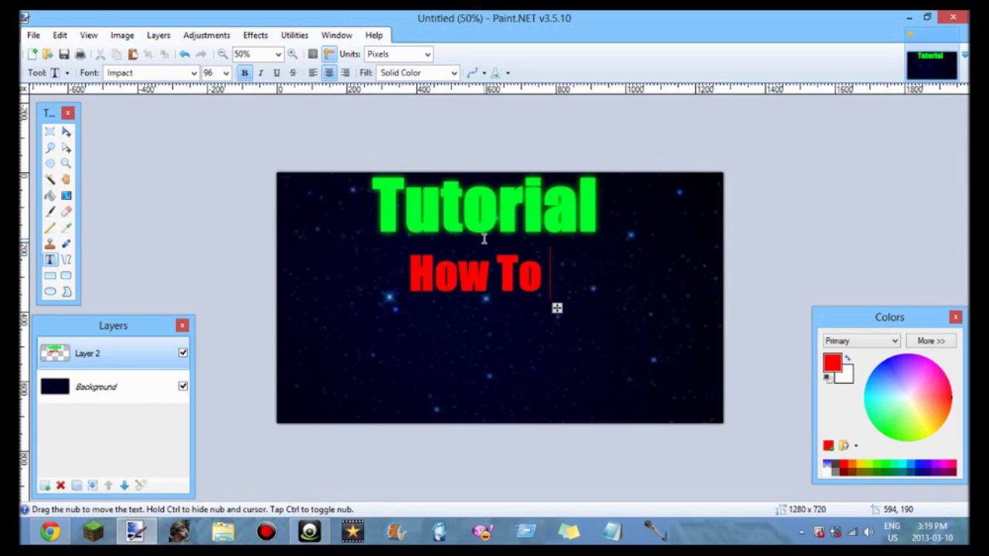
{"action": "type", "text": "Make"}
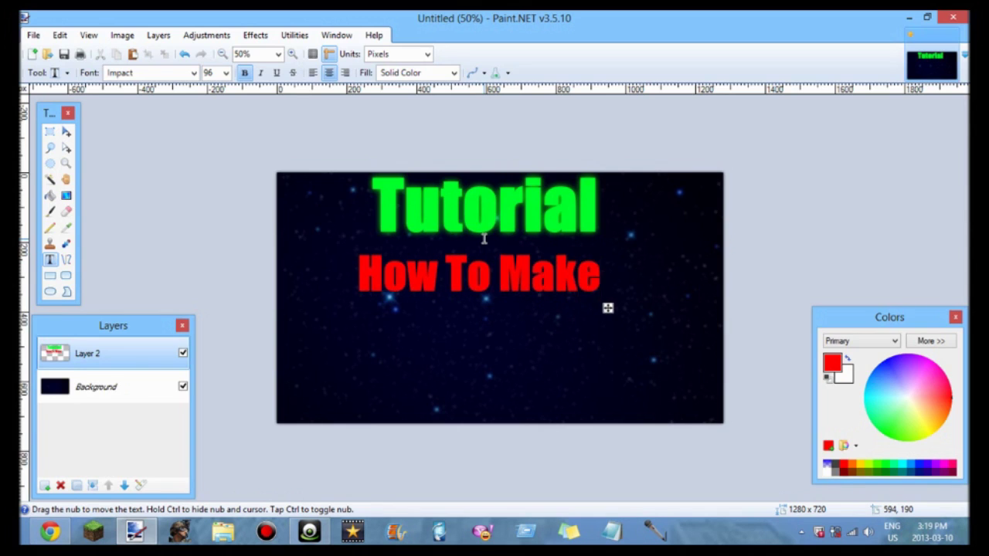
{"action": "type", "text": " C"}
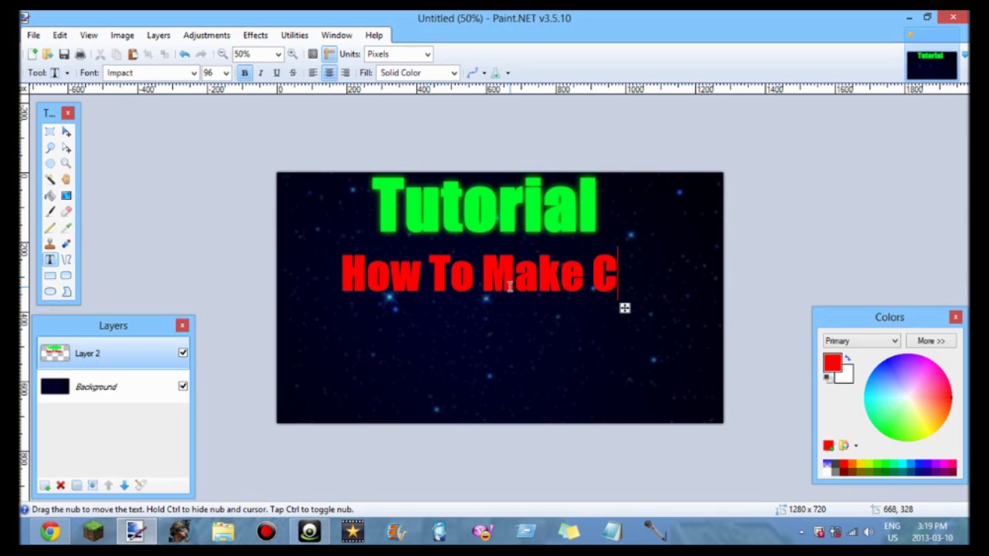
{"action": "type", "text": "ustom"}
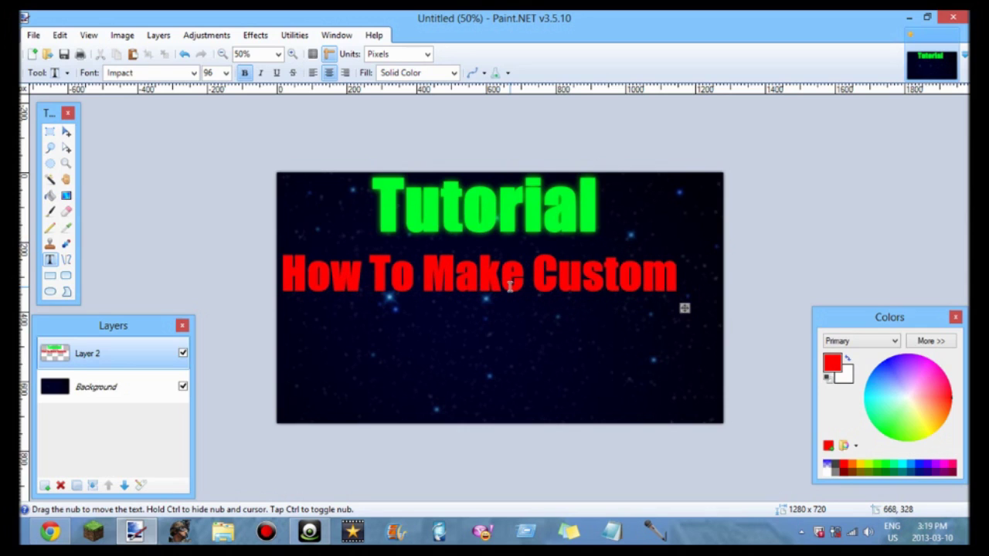
{"action": "key", "text": "Return"}
{"action": "type", "text": "Thumbnails"}
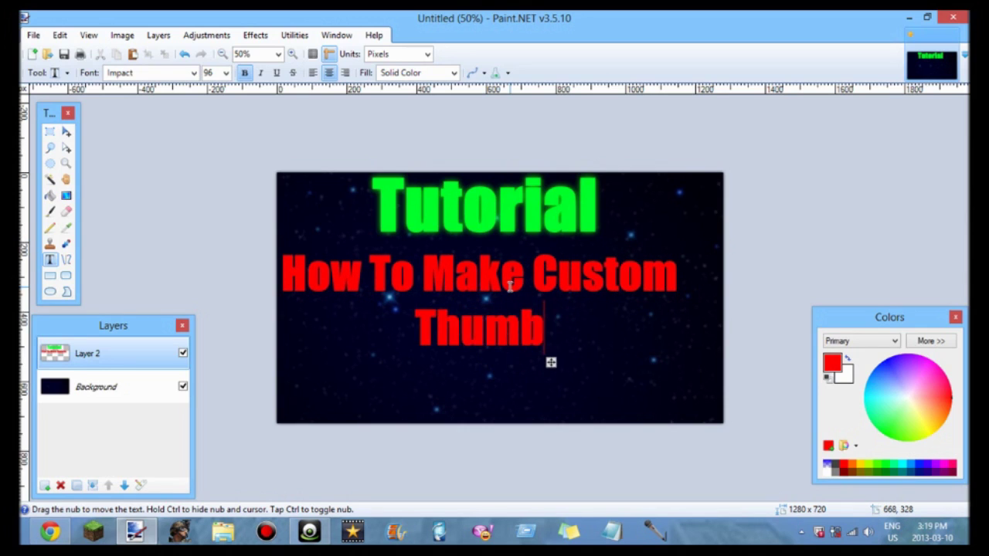